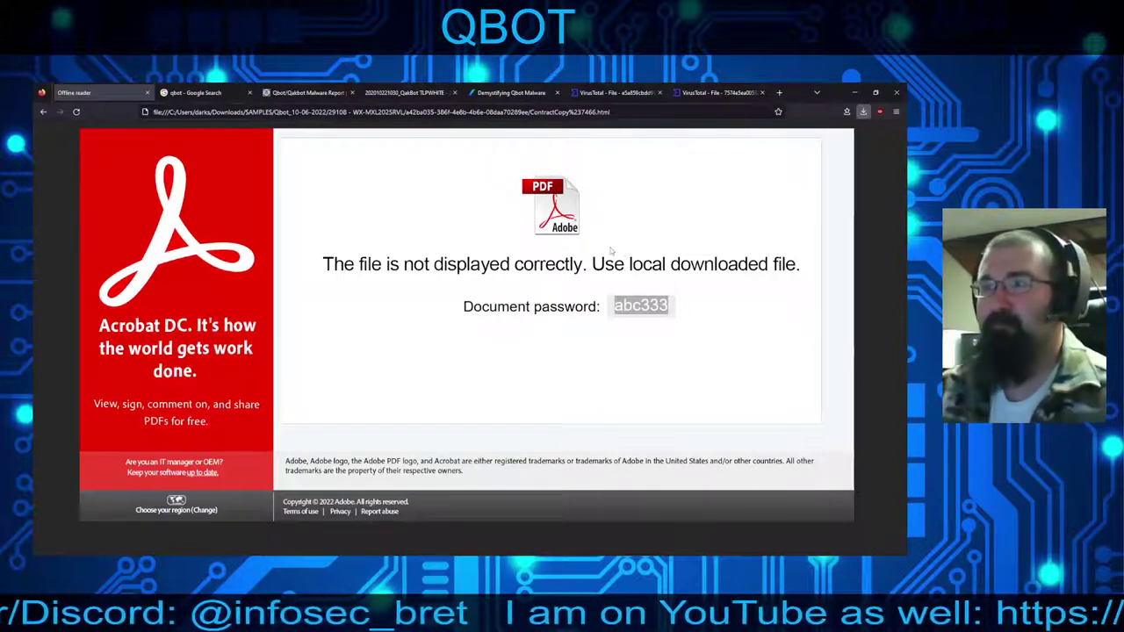
Step: Review the VirusTotal detection reports for the email file and for ContractCopy_2424.iso
left_click(290, 217)
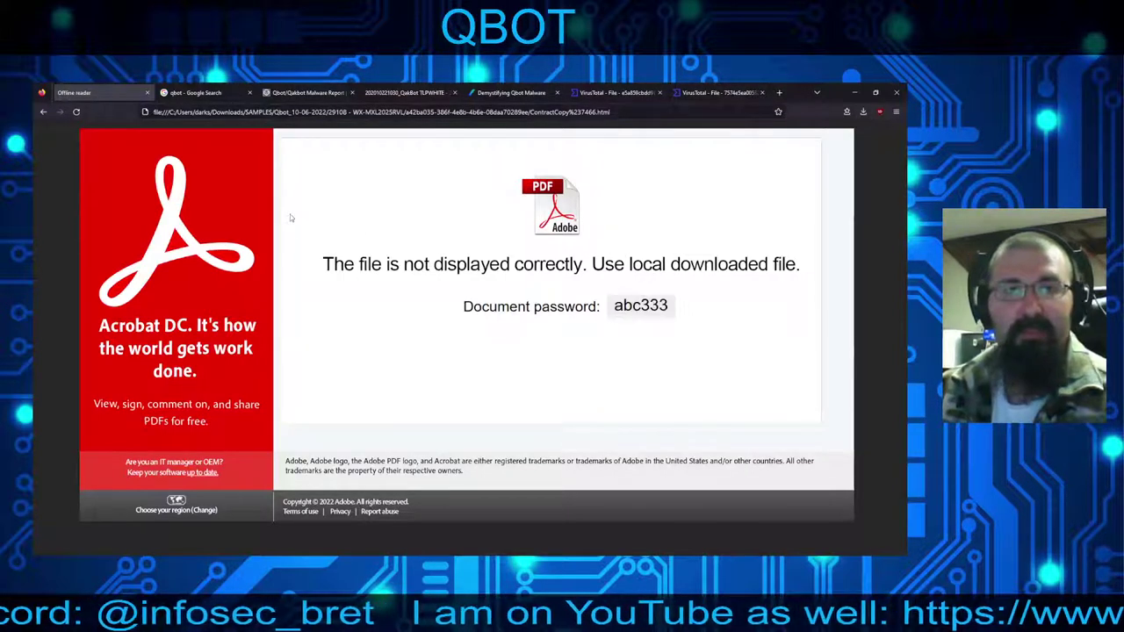
left_click(615, 92)
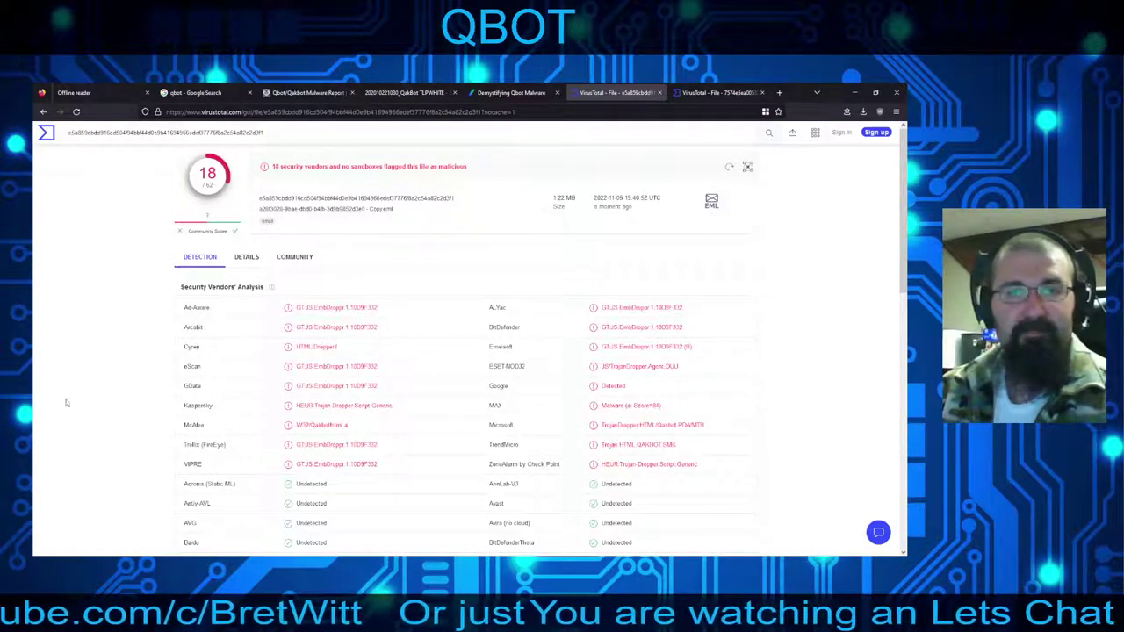
left_click(711, 92)
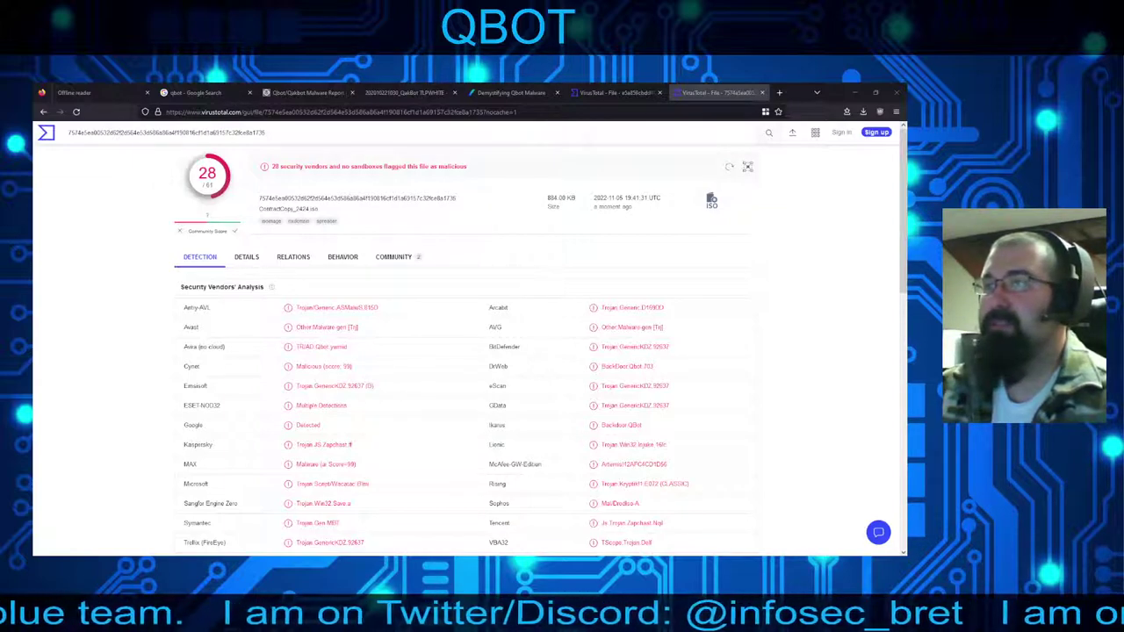
Step: Switch to File Explorer and open attachment.zip from the Downloads folder to inspect its contents
key("alt+Tab")
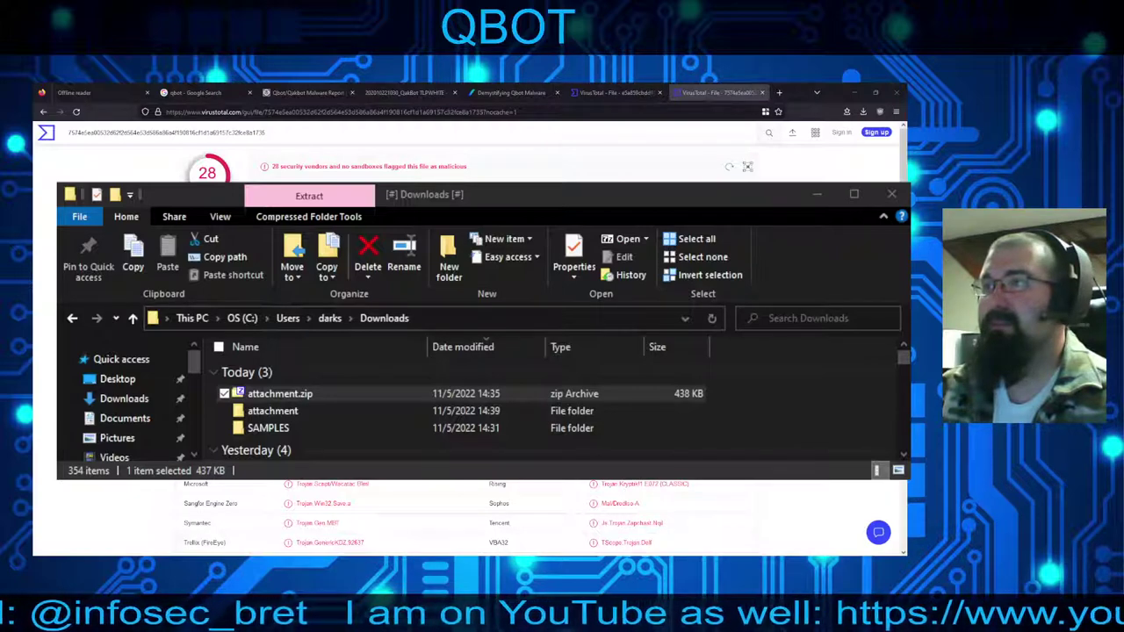
key("Return")
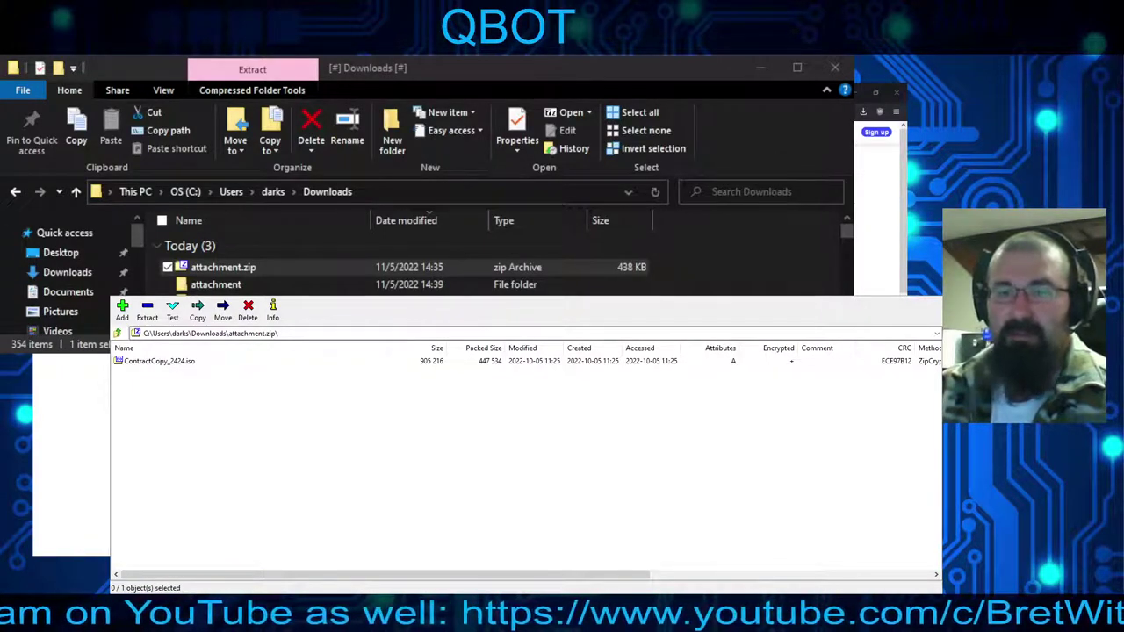
left_click(325, 458)
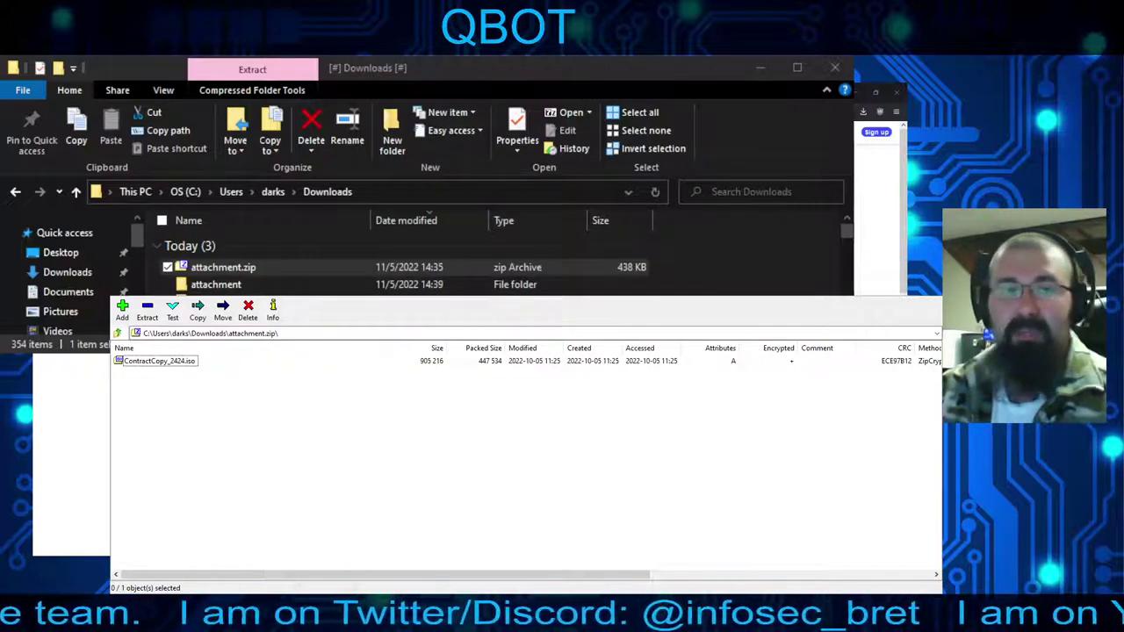
Step: Open the attachment folder and extract ContractCopy_2424.iso into a ContractCopy_2424 folder beside it
left_click(233, 289)
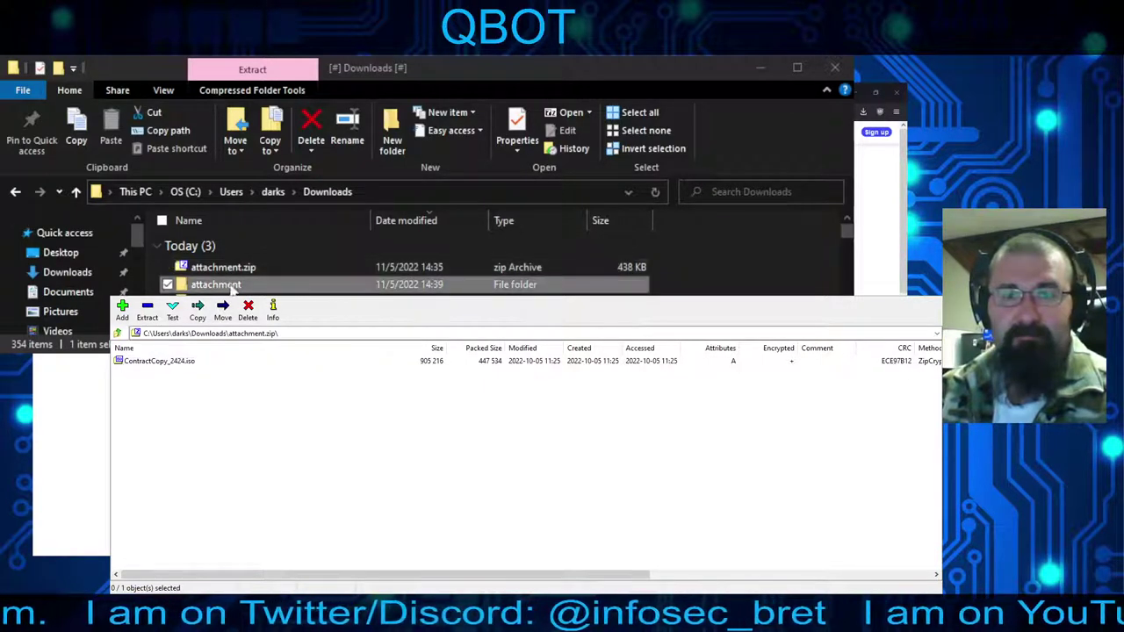
double_click(299, 290)
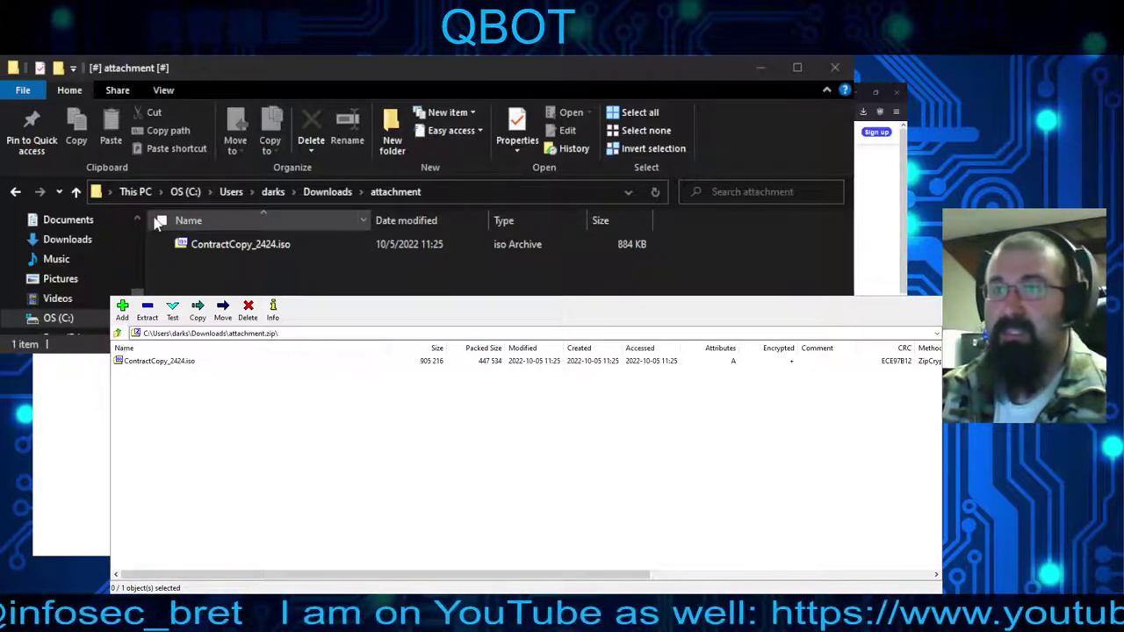
left_click(211, 244)
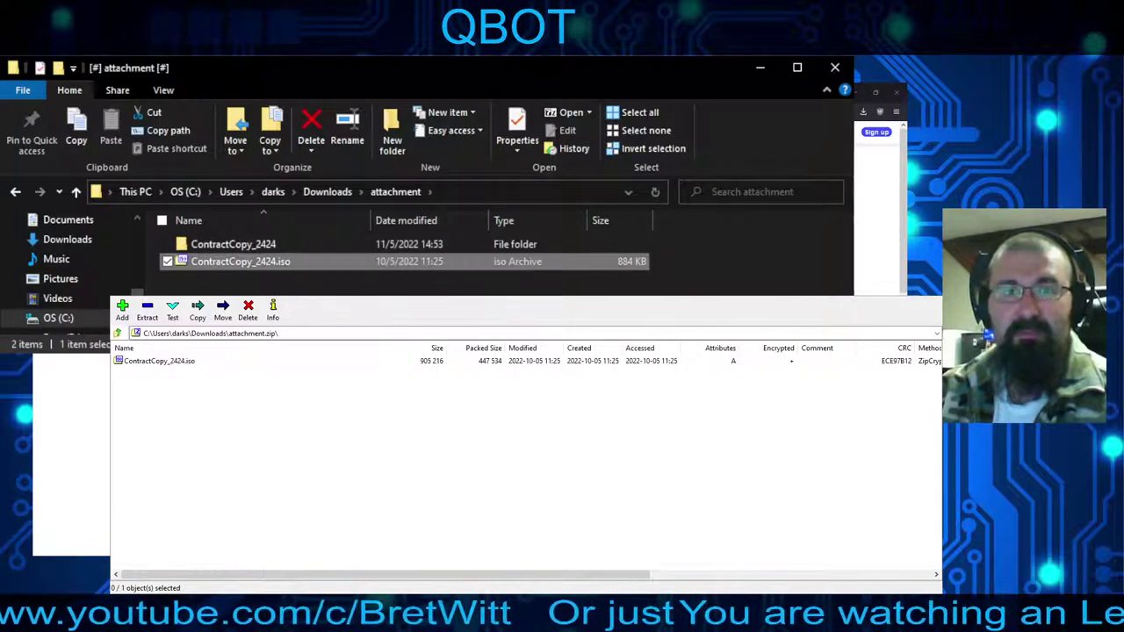
left_click(233, 246)
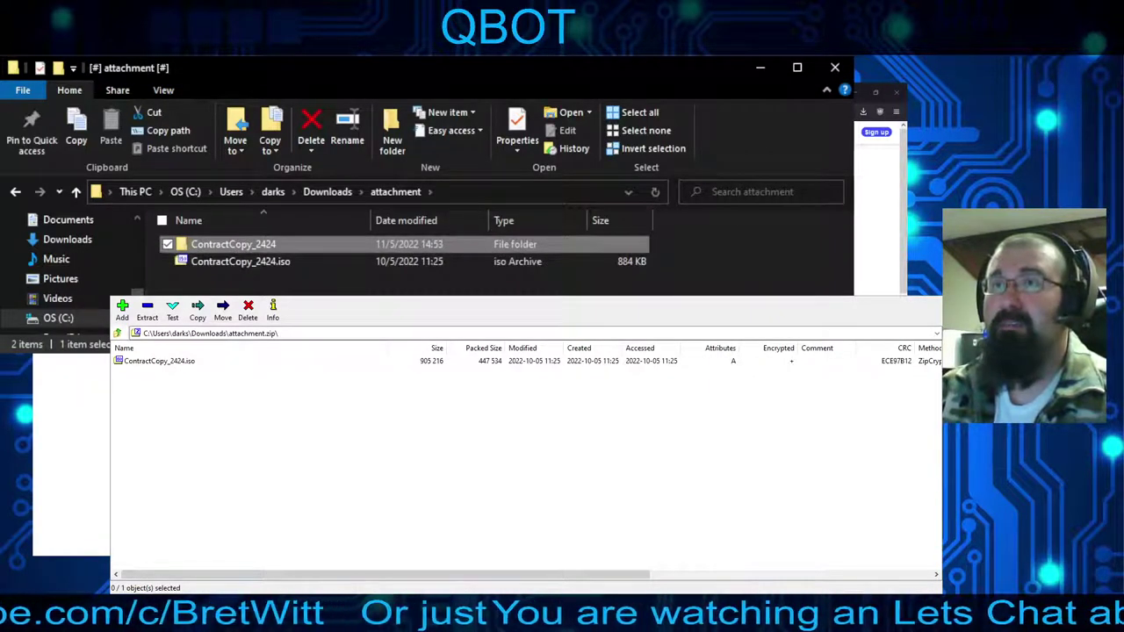
Step: Browse into the 7965 folder inside ContractCopy_2424, select 1613.js and close the attachment.zip archive window
double_click(220, 246)
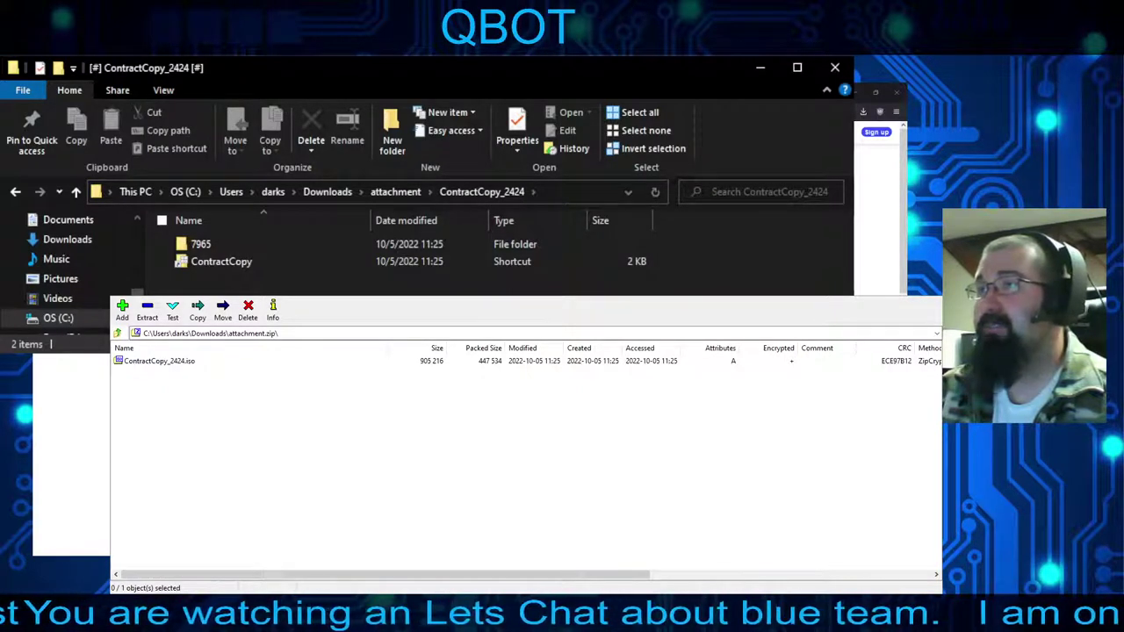
left_click(200, 246)
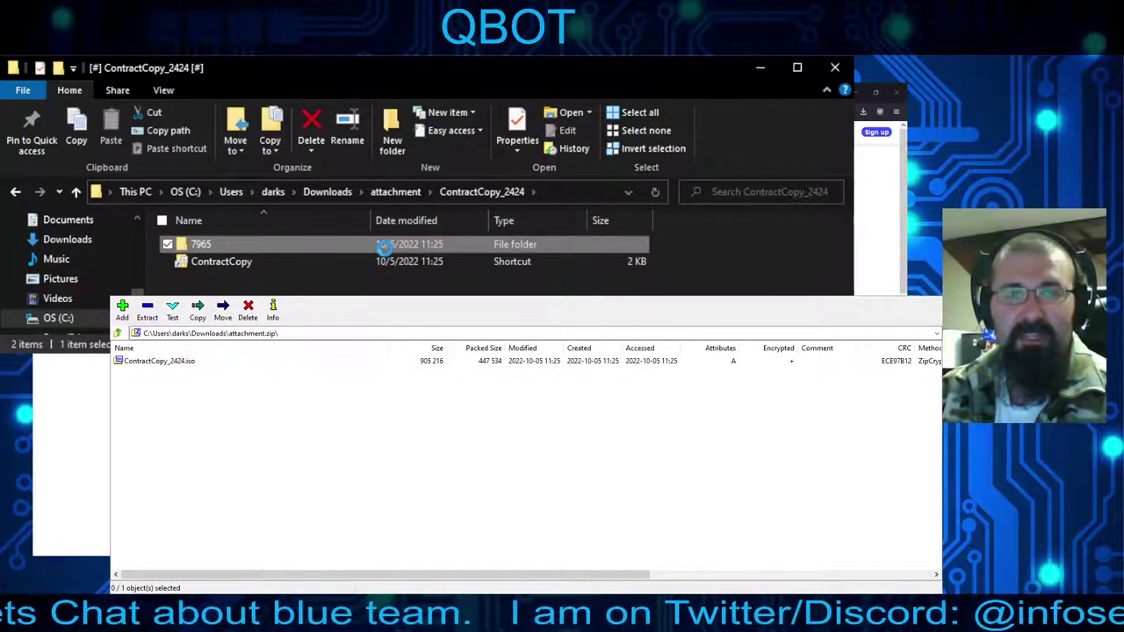
double_click(384, 250)
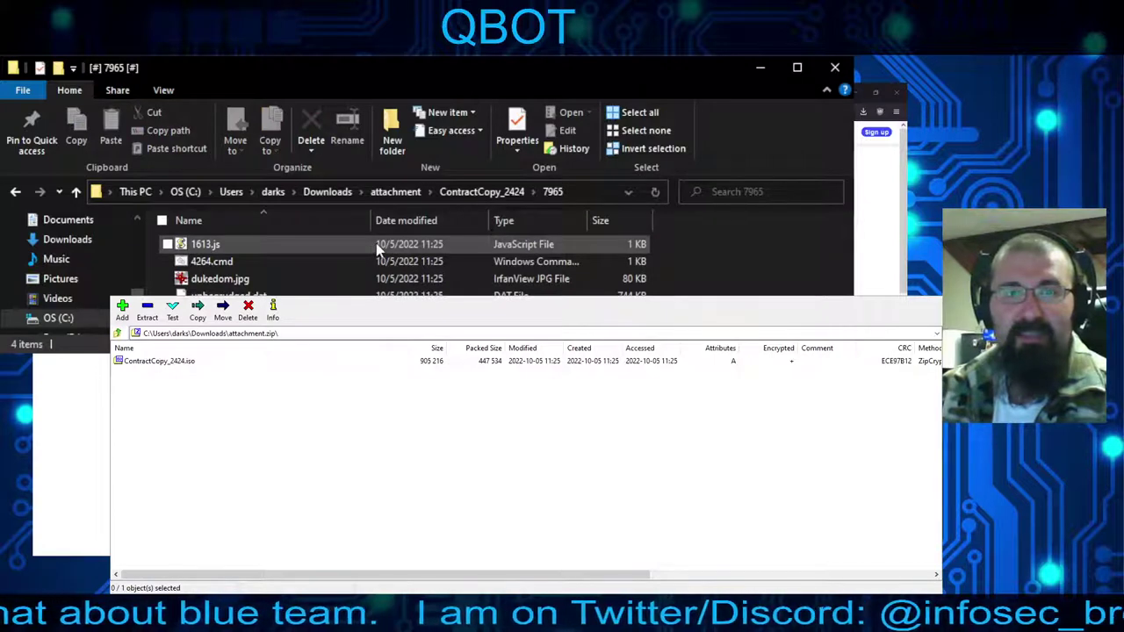
left_click(200, 248)
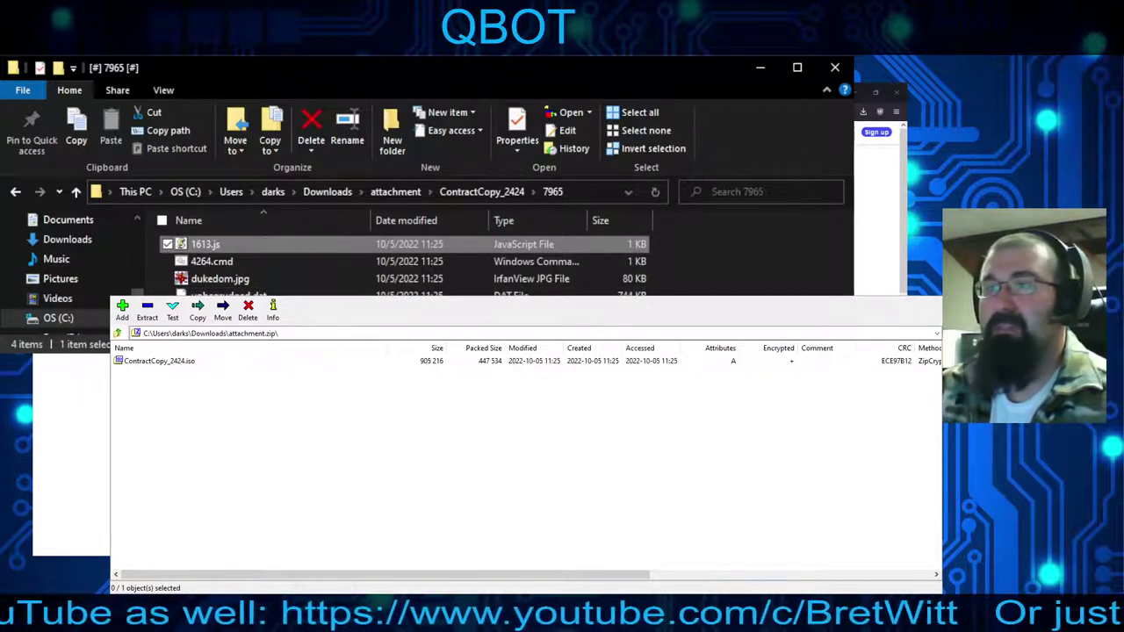
key("alt+F4")
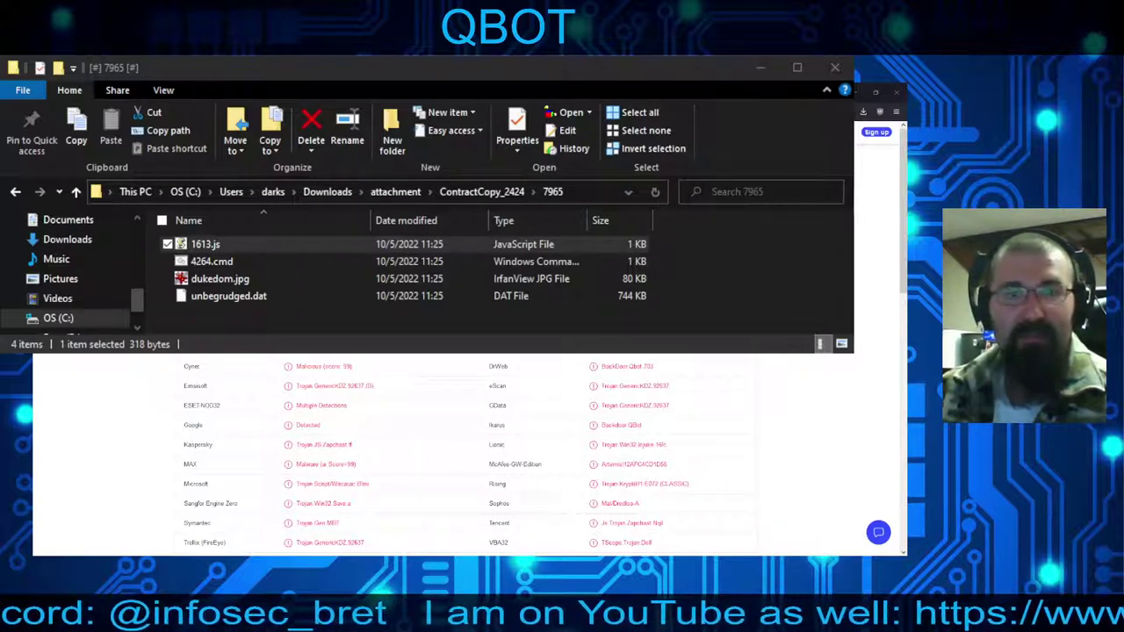
Step: Look over the files in the 7965 folder and select 4264.cmd
left_click(309, 67)
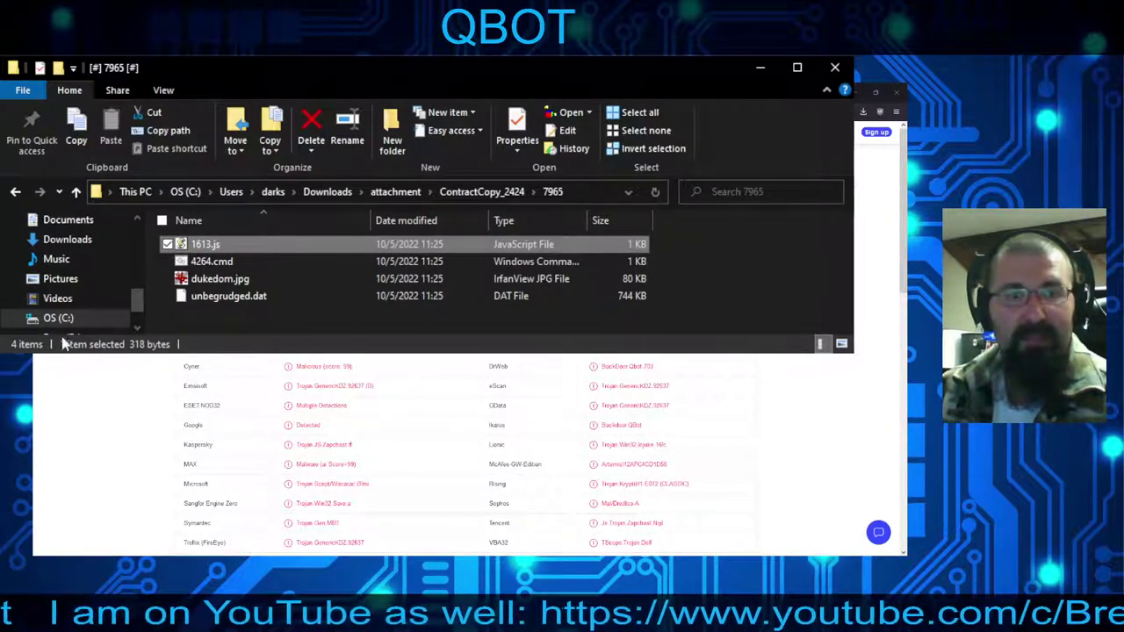
left_click(220, 262)
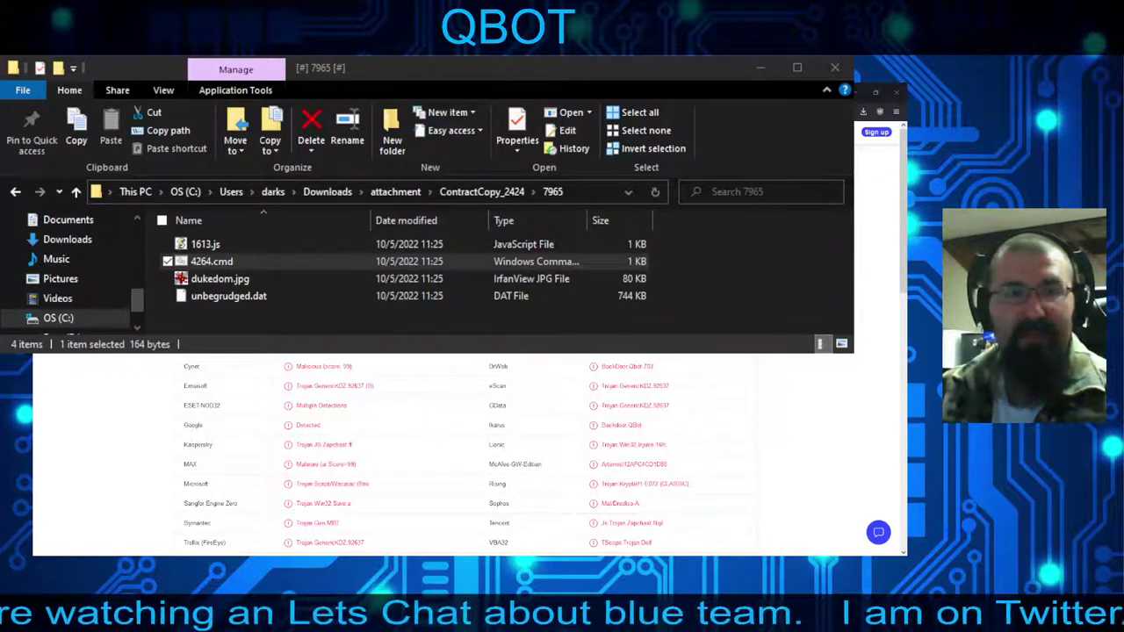
left_click(215, 154)
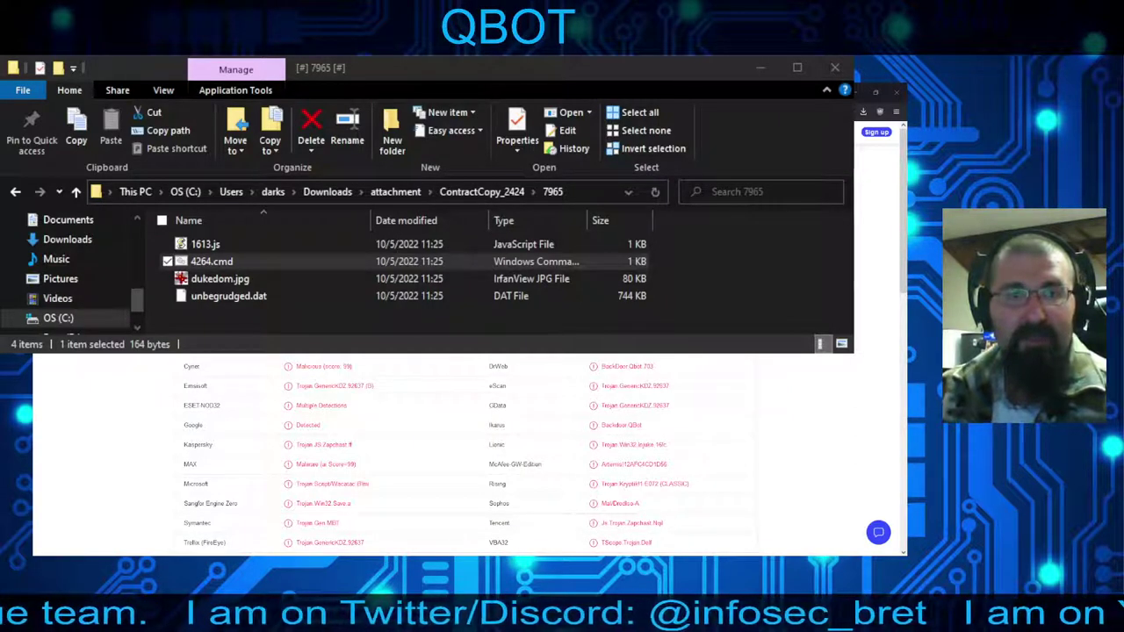
left_click(172, 76)
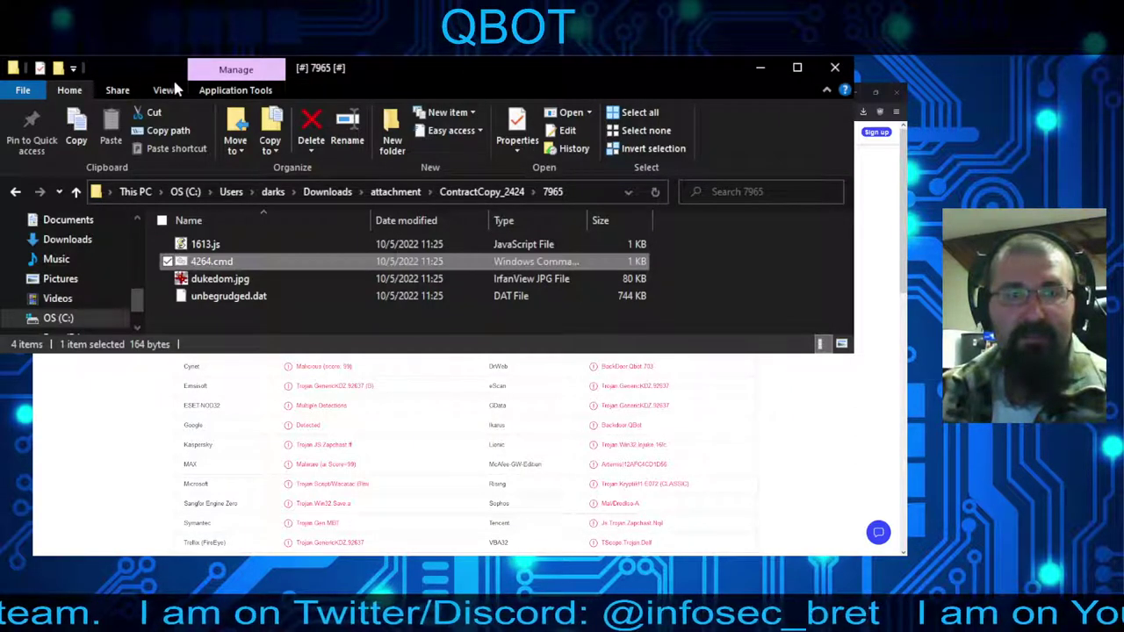
Step: Return to the ContractCopy_2424 folder and rename its 7965 subfolder to 7965VIR
left_click(481, 192)
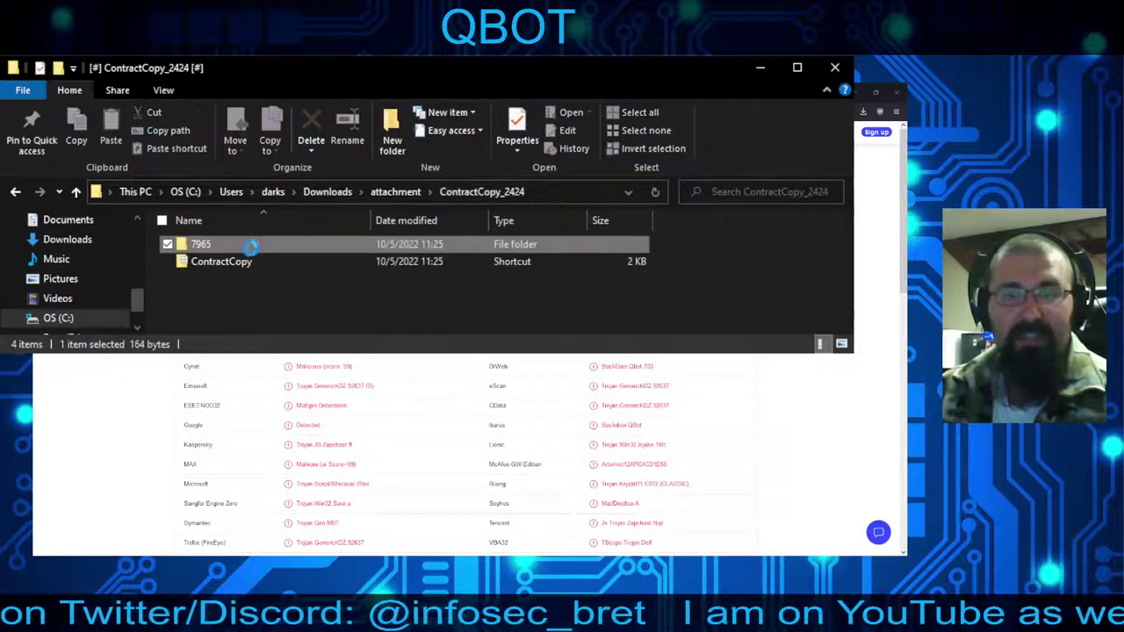
left_click(205, 247)
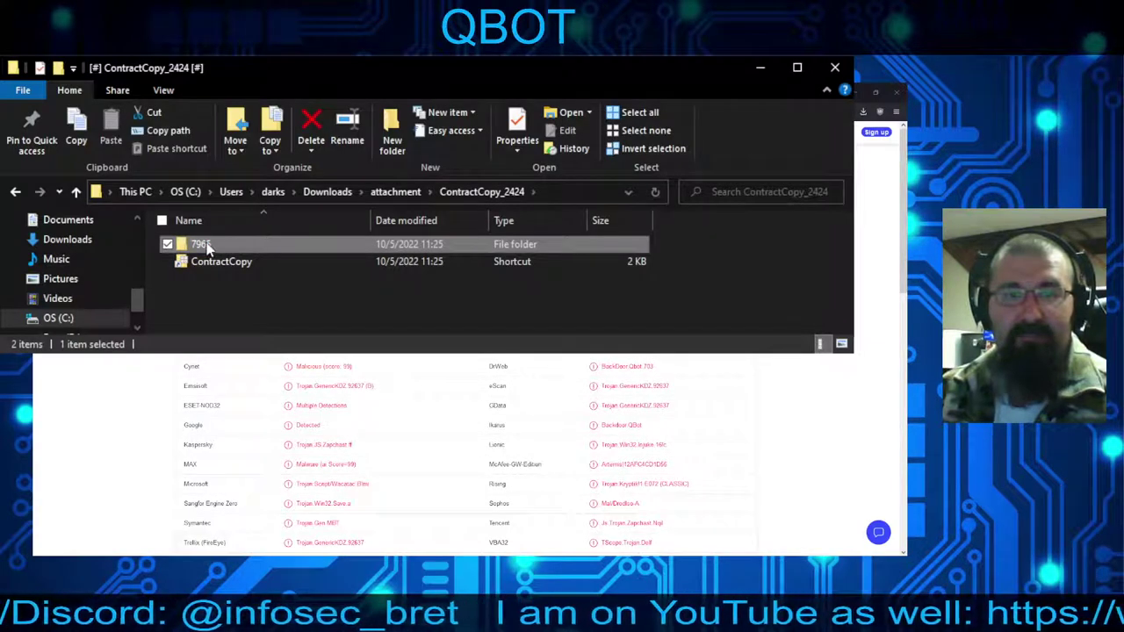
left_click(226, 244)
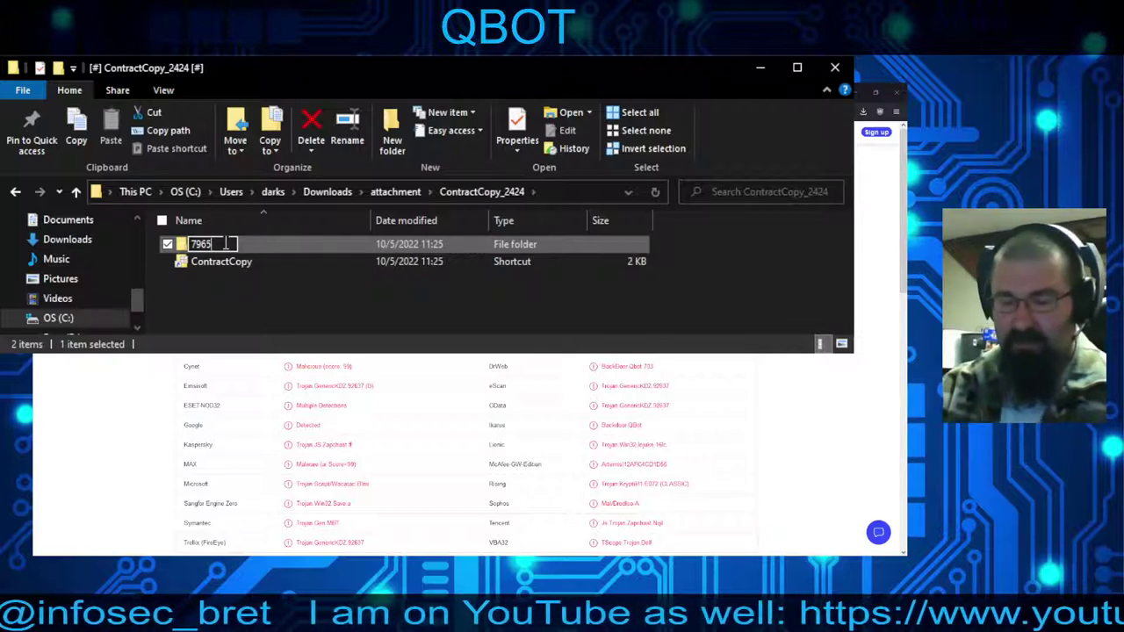
type("VIR")
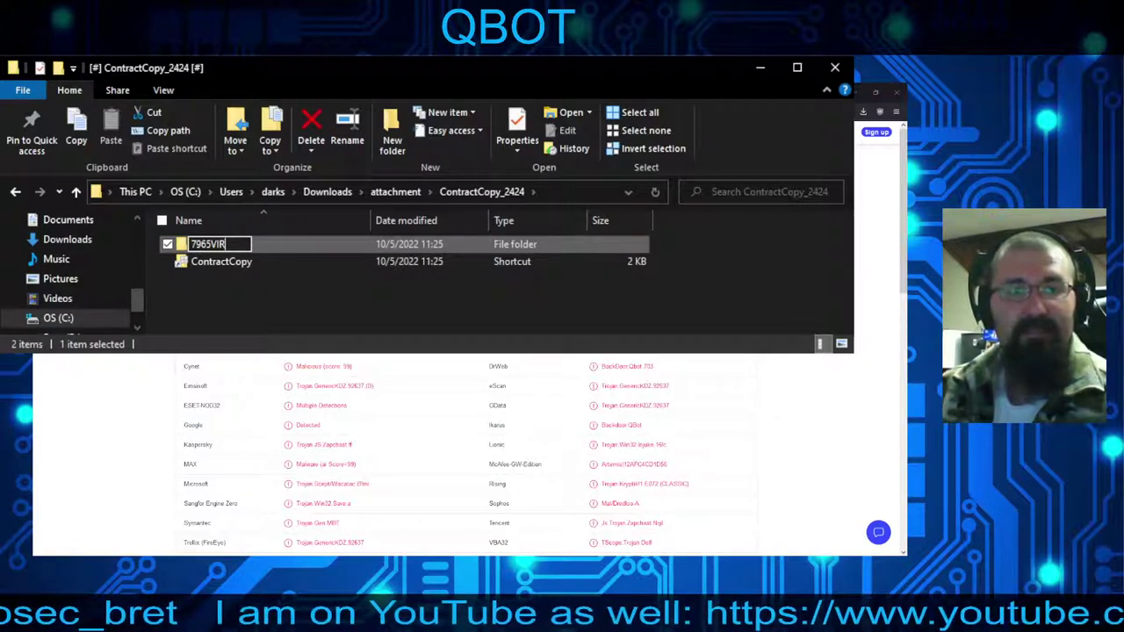
key("Return")
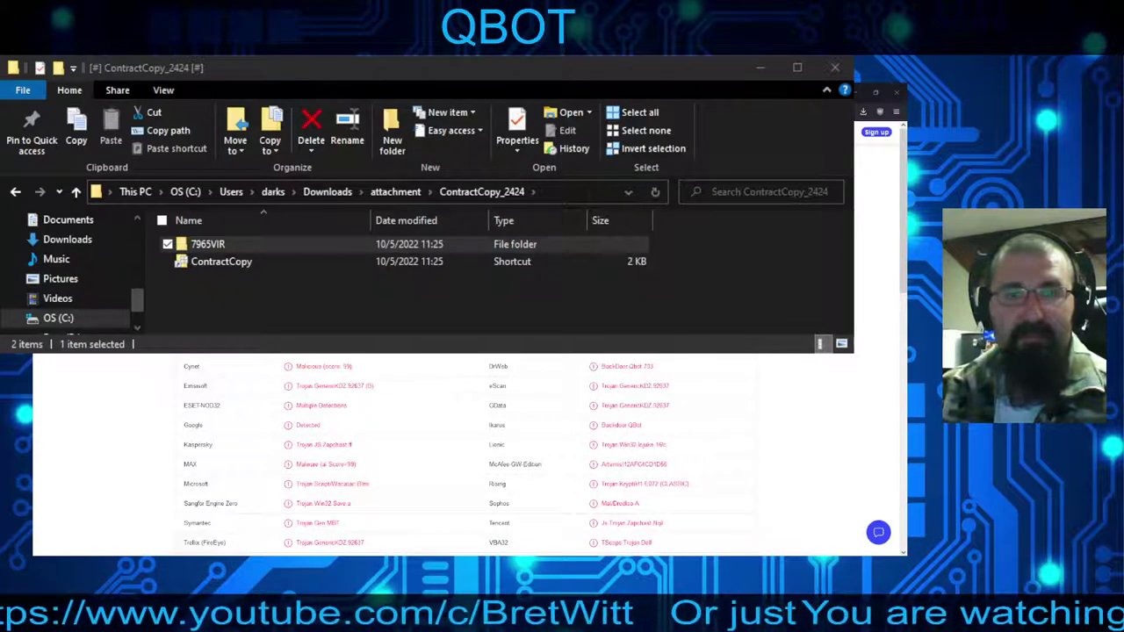
left_click(591, 276)
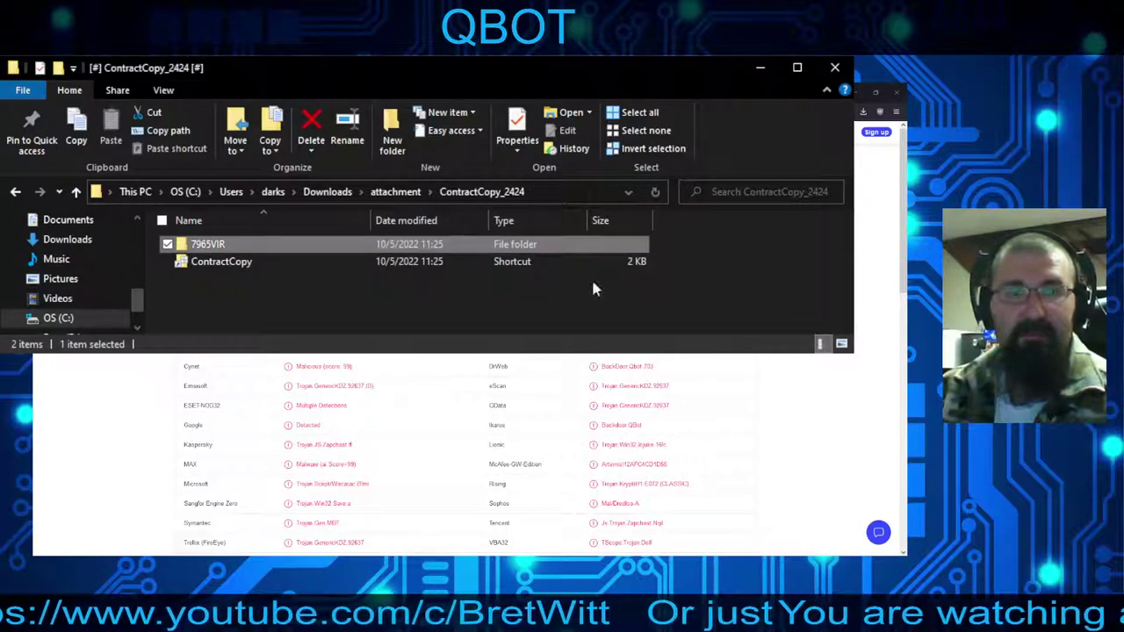
Step: Open the ContractCopy shortcut's properties and highlight the arguments "/c %cd%\7965\1613.js" in its target
double_click(237, 261)
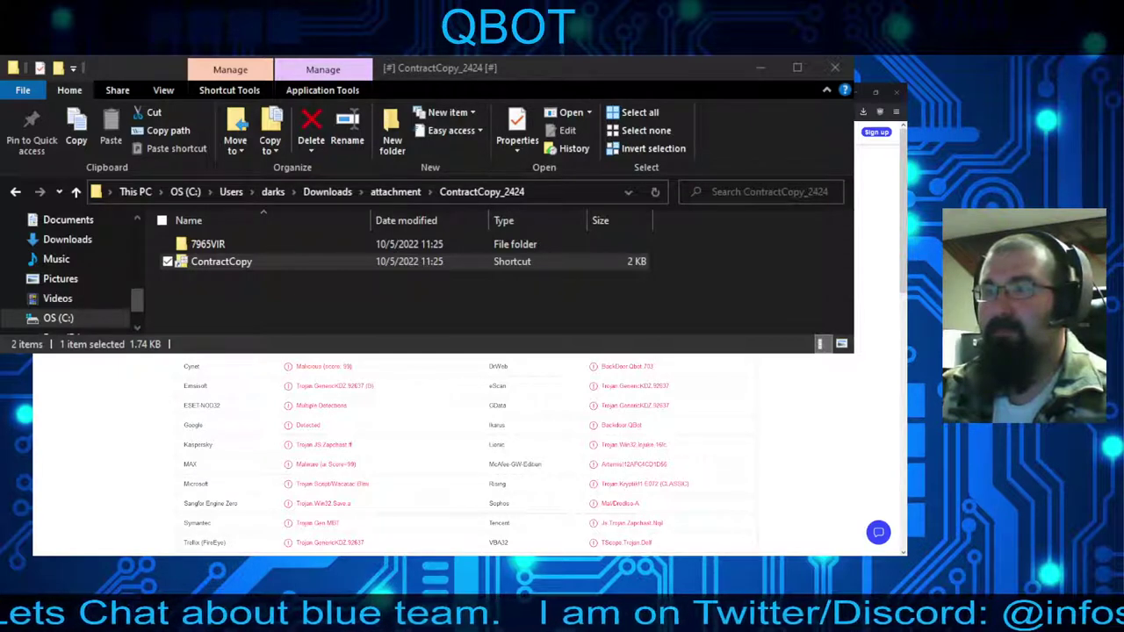
key("alt+Return")
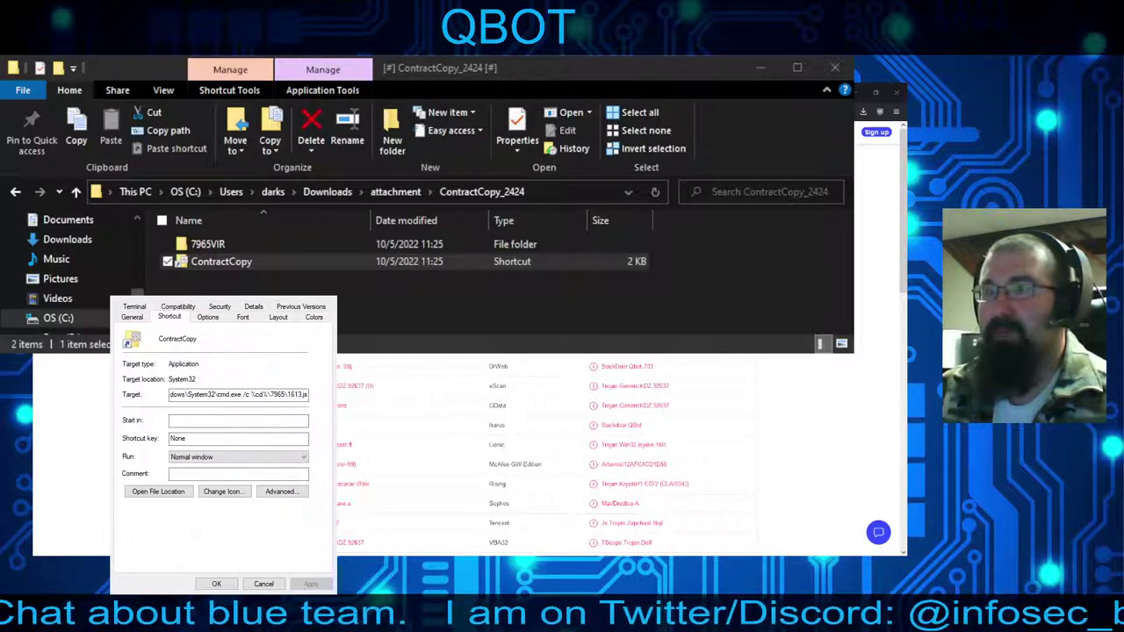
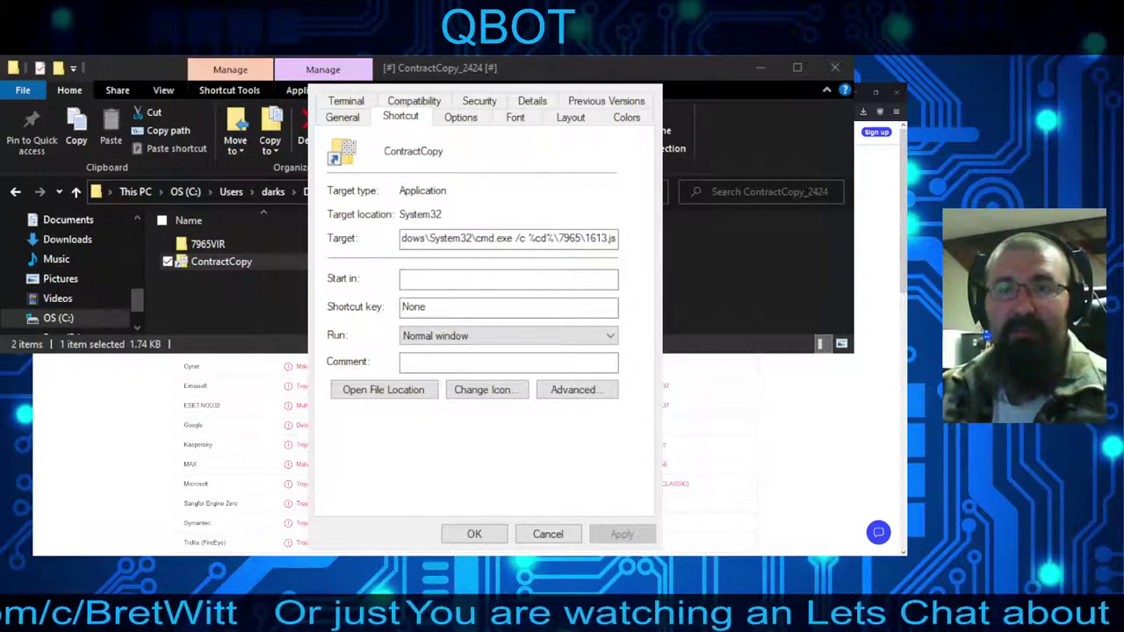
left_click_drag(515, 238, 618, 238)
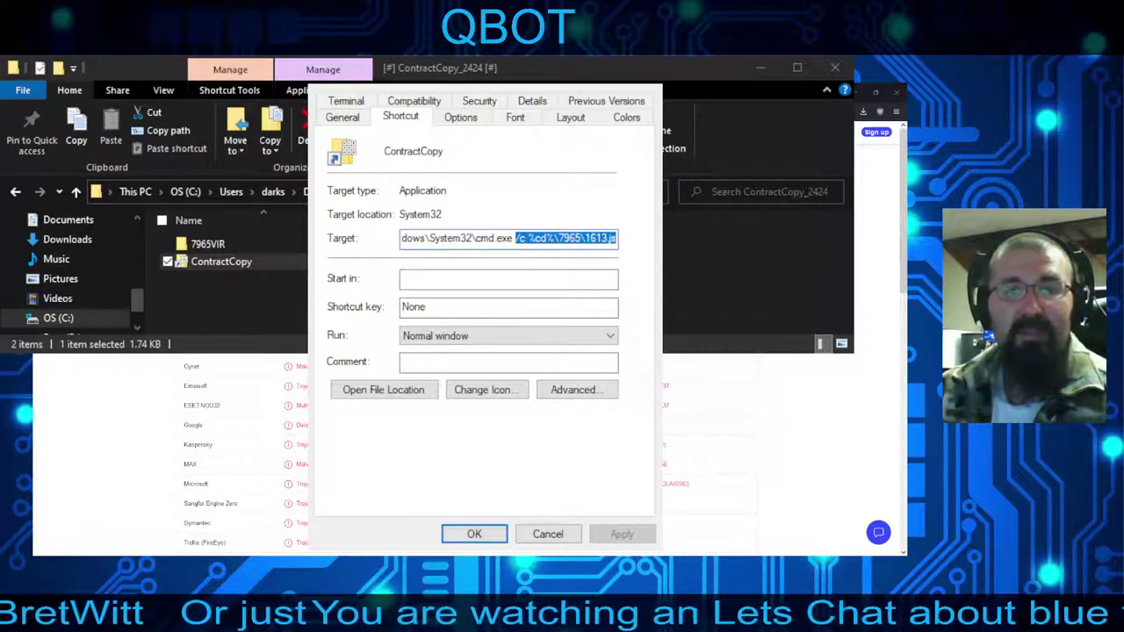
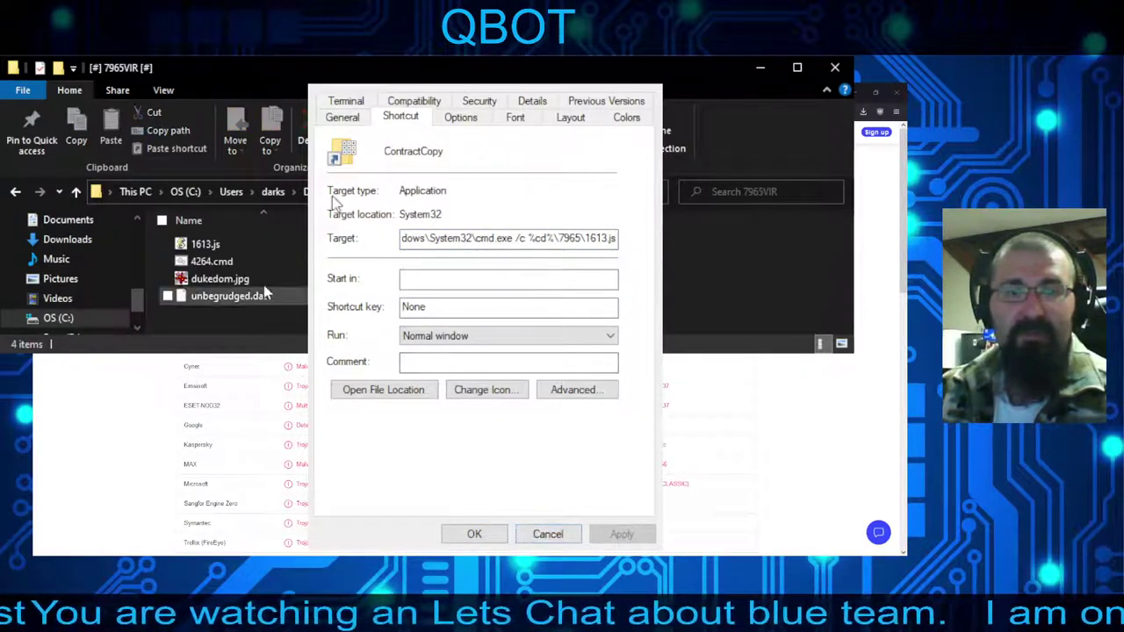
Step: Open 1613.js and 4264.cmd from 7965VIR in Notepad++, highlight the 4264.cmd reference in the shellexecute call, and view 4264.cmd
left_click(202, 245)
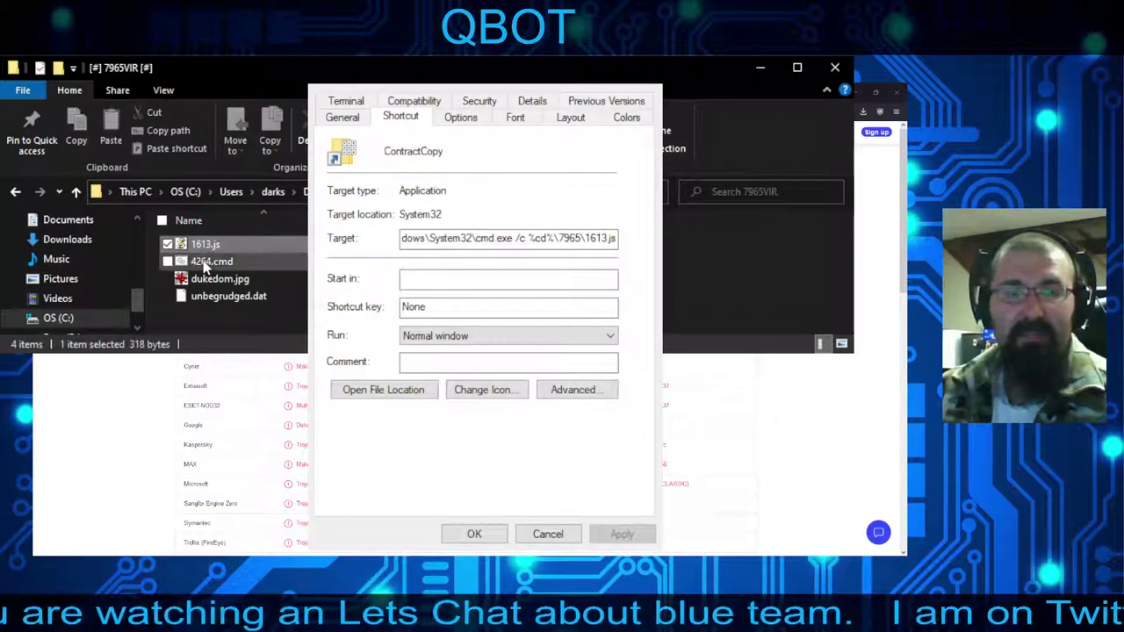
left_click(205, 261)
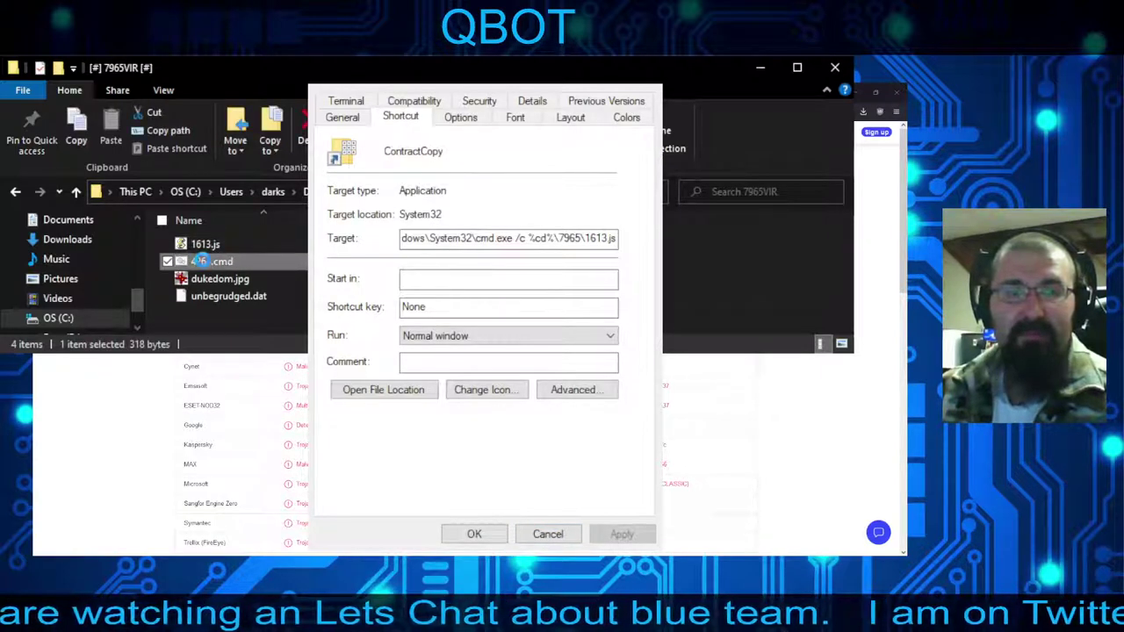
left_click(204, 244, "ctrl")
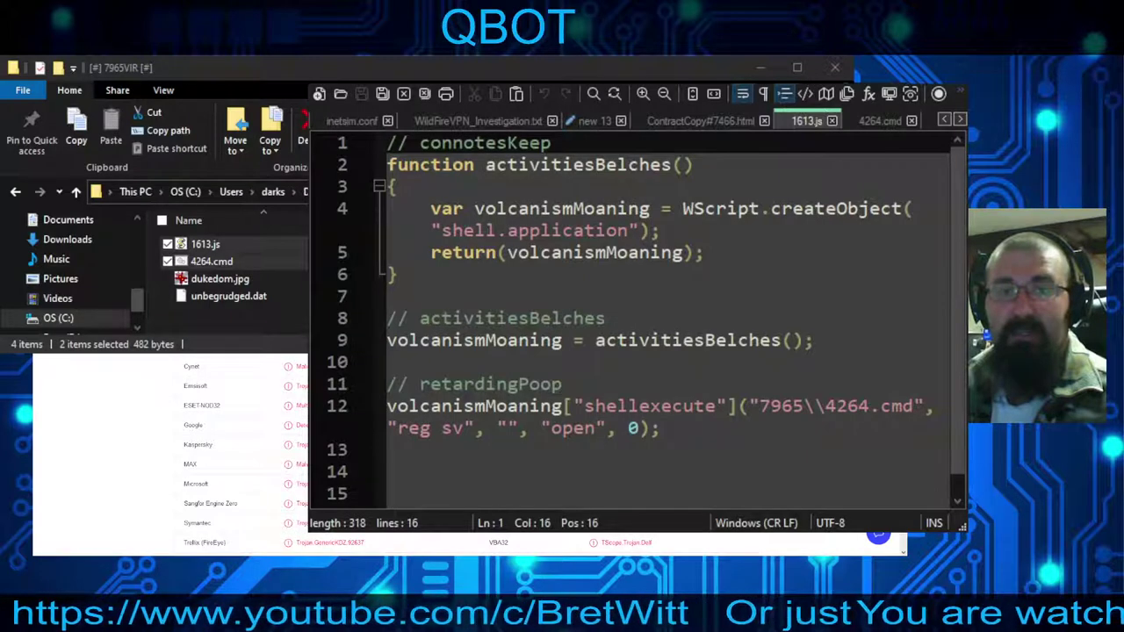
left_click_drag(759, 405, 867, 420)
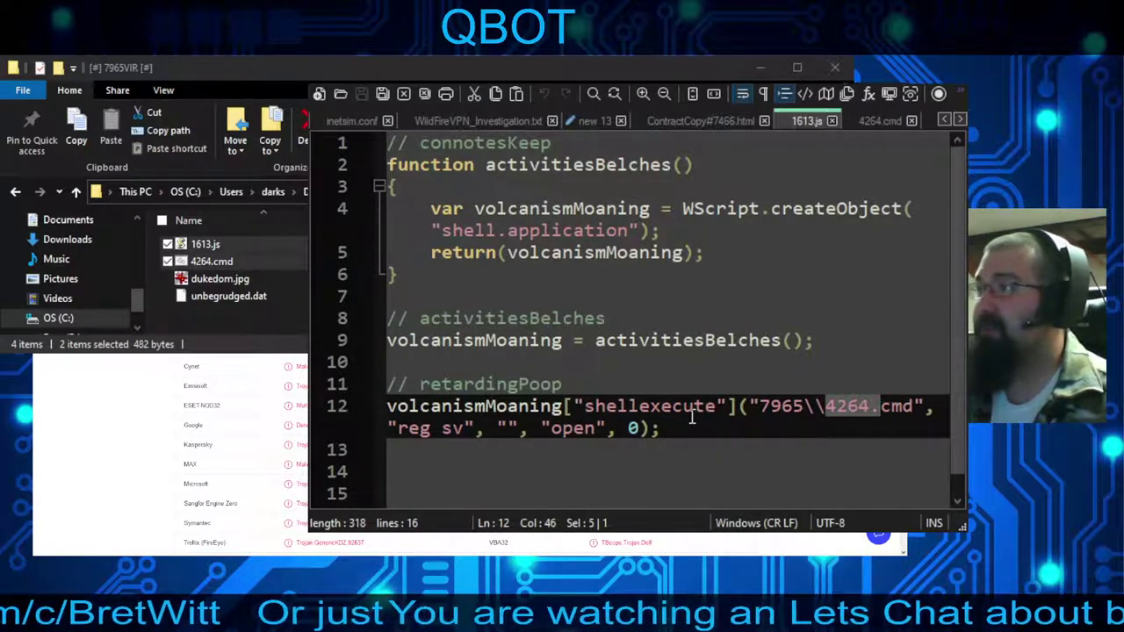
left_click(873, 121)
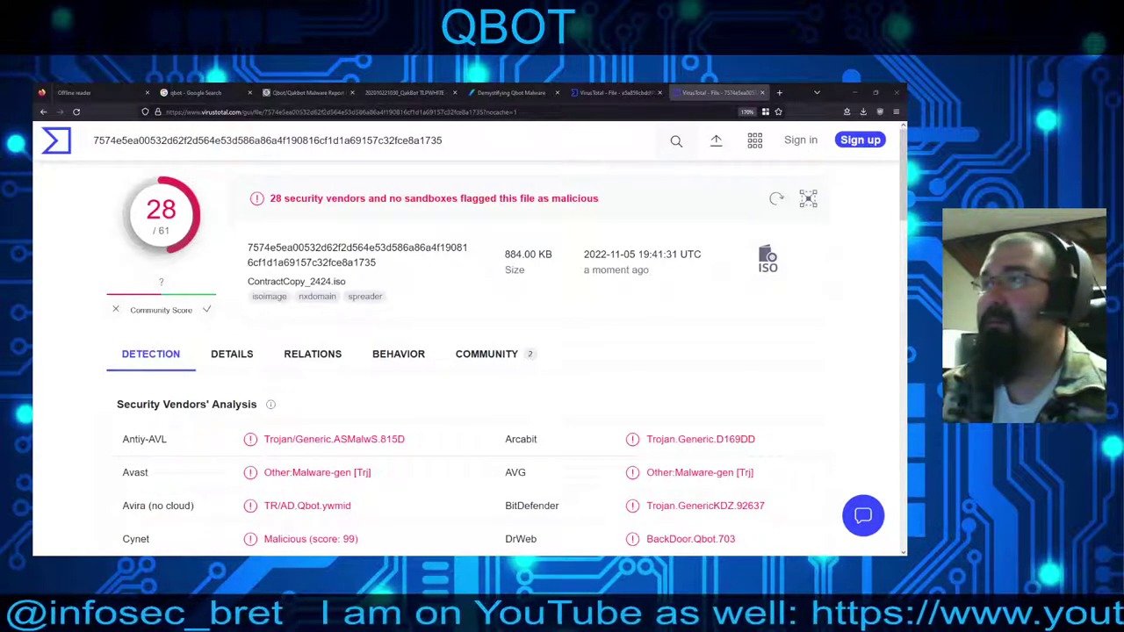
Step: Switch to the email source in Notepad++ and highlight its thread topic, the recipient in the To header, and the sender in the From header
key("alt+Tab")
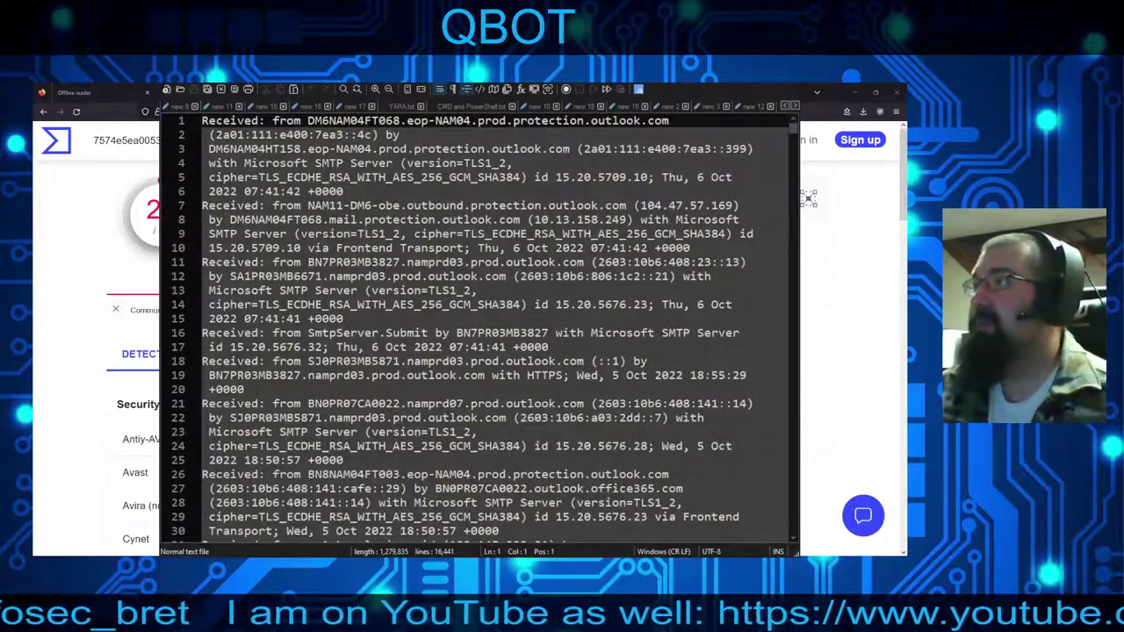
left_click(321, 304)
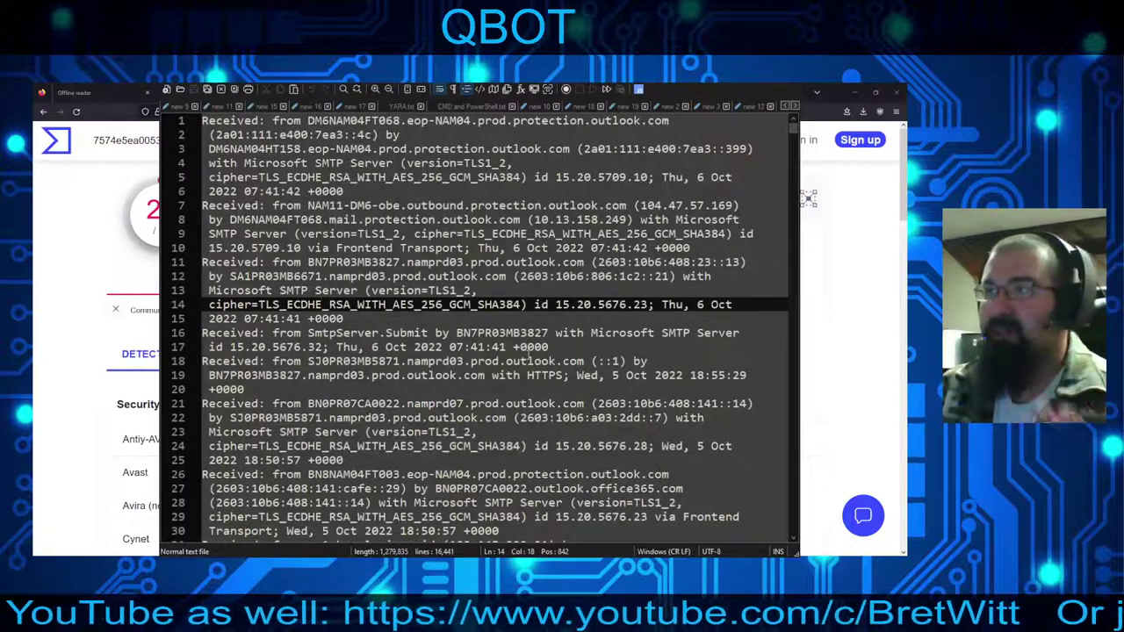
scroll(529, 350, "down", 11)
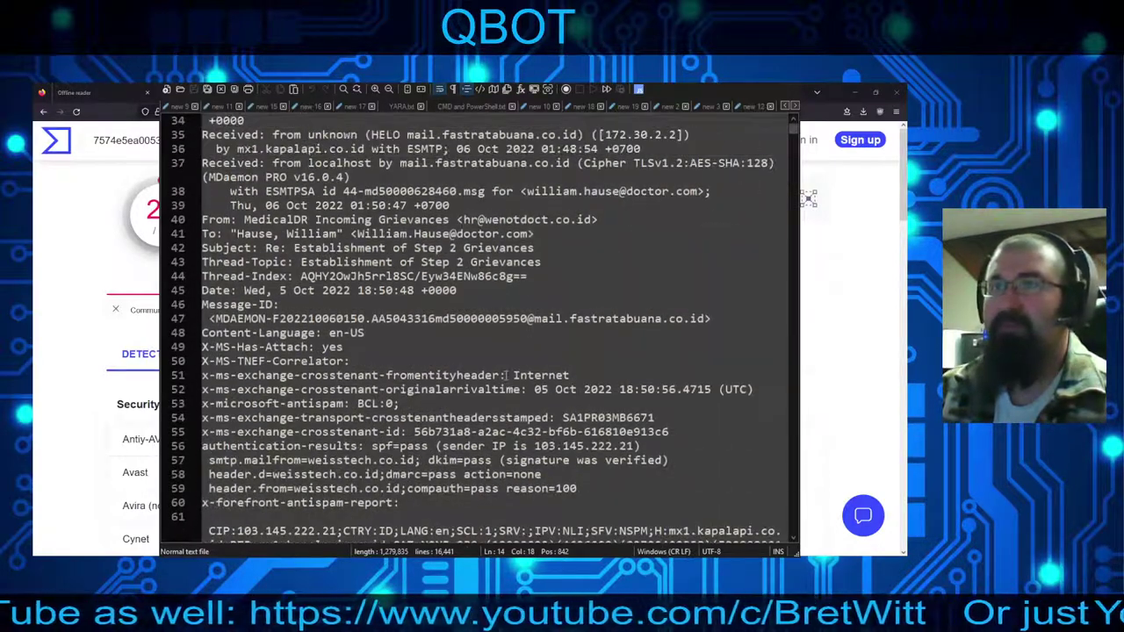
left_click_drag(545, 262, 279, 262)
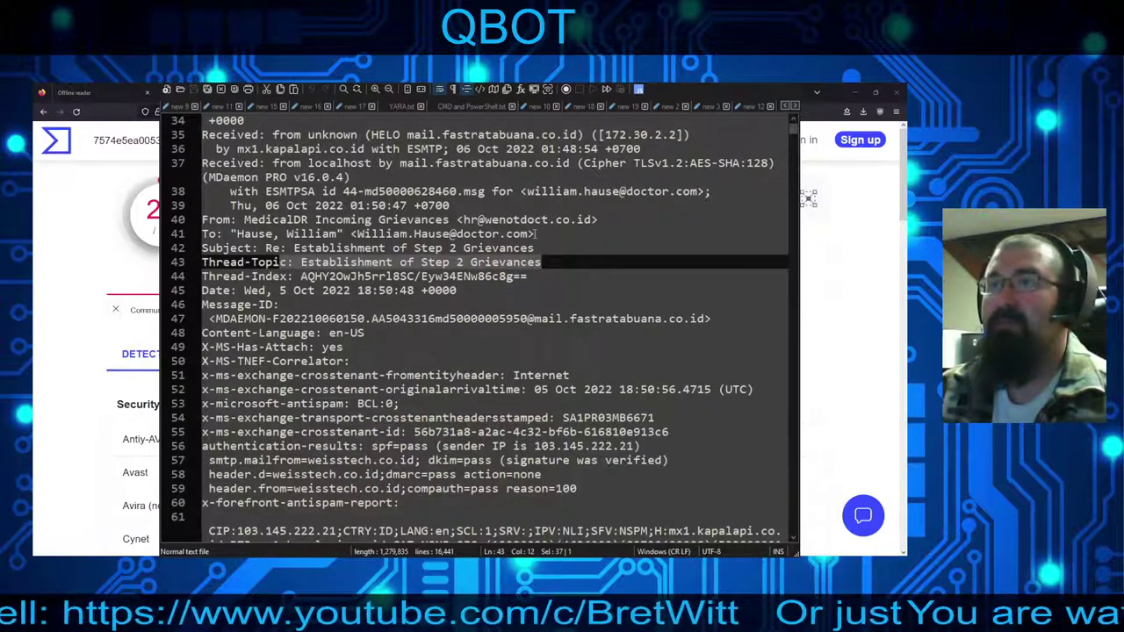
left_click_drag(536, 233, 230, 233)
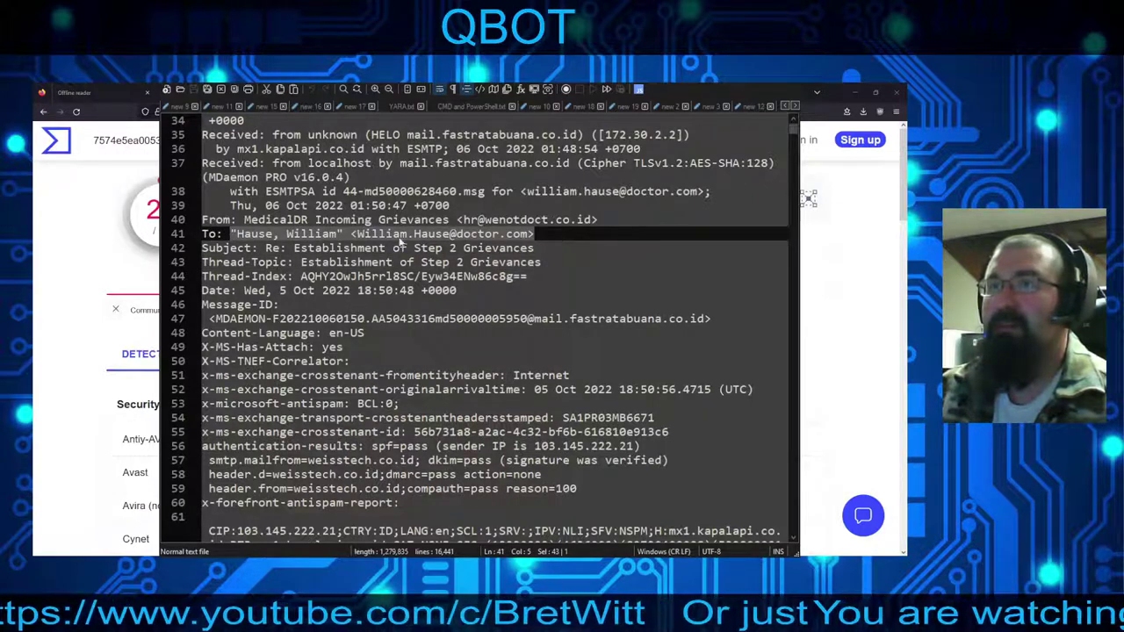
left_click_drag(605, 219, 243, 220)
scroll(498, 224, "down", 2)
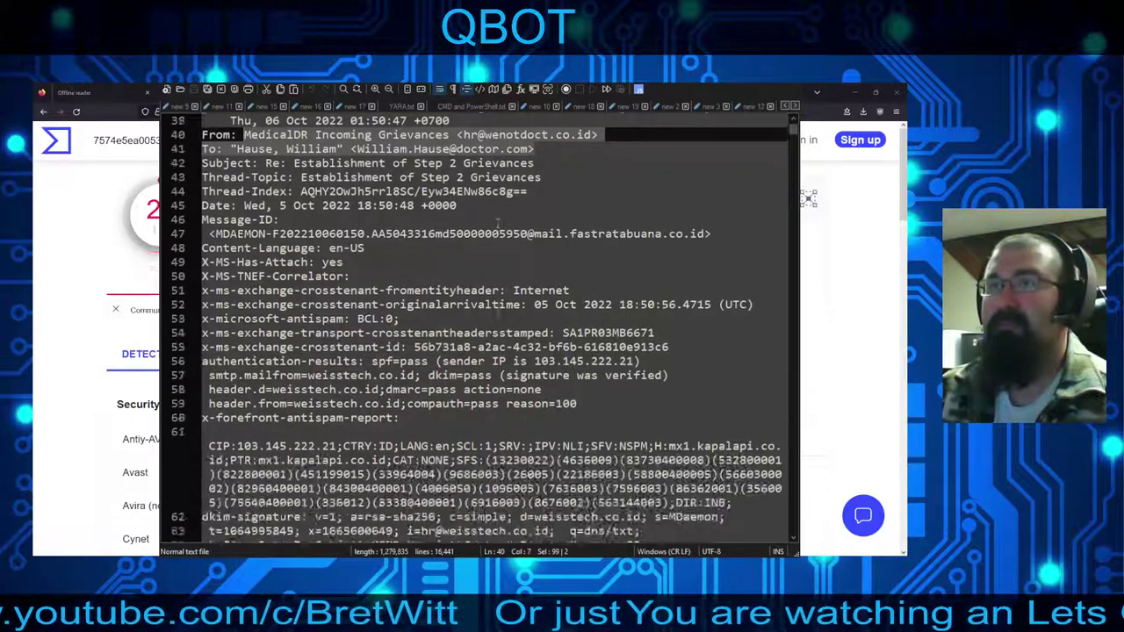
Step: Look through the email's authentication and antispam headers and highlight the X-Microsoft-Antispam-ZAP-Message-Info header name
scroll(498, 223, "down", 10)
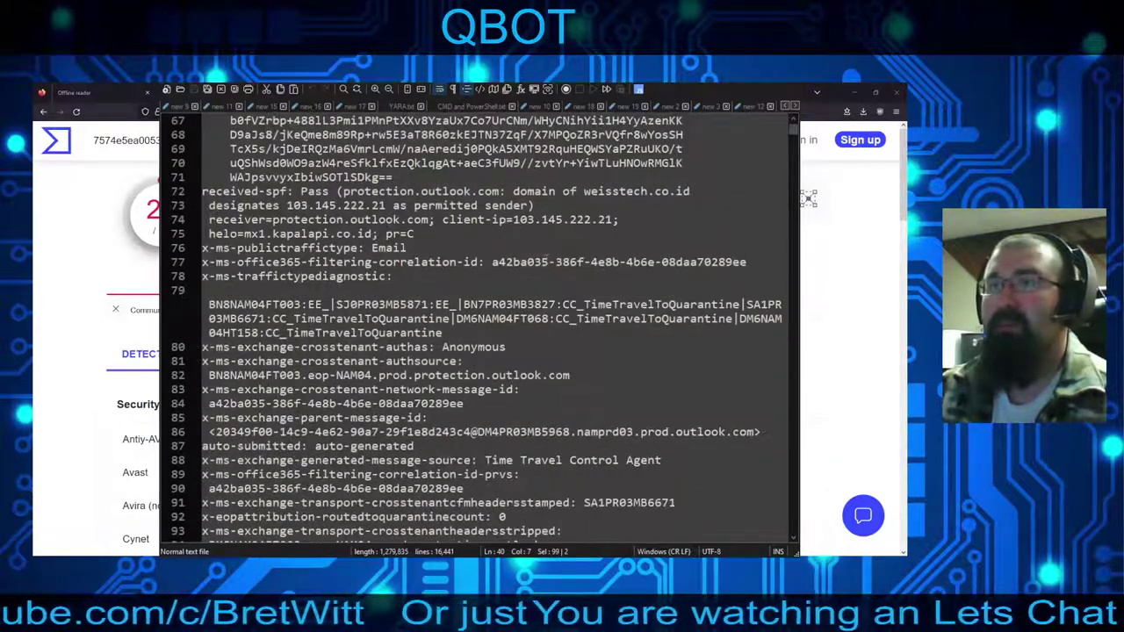
scroll(538, 327, "down", 10)
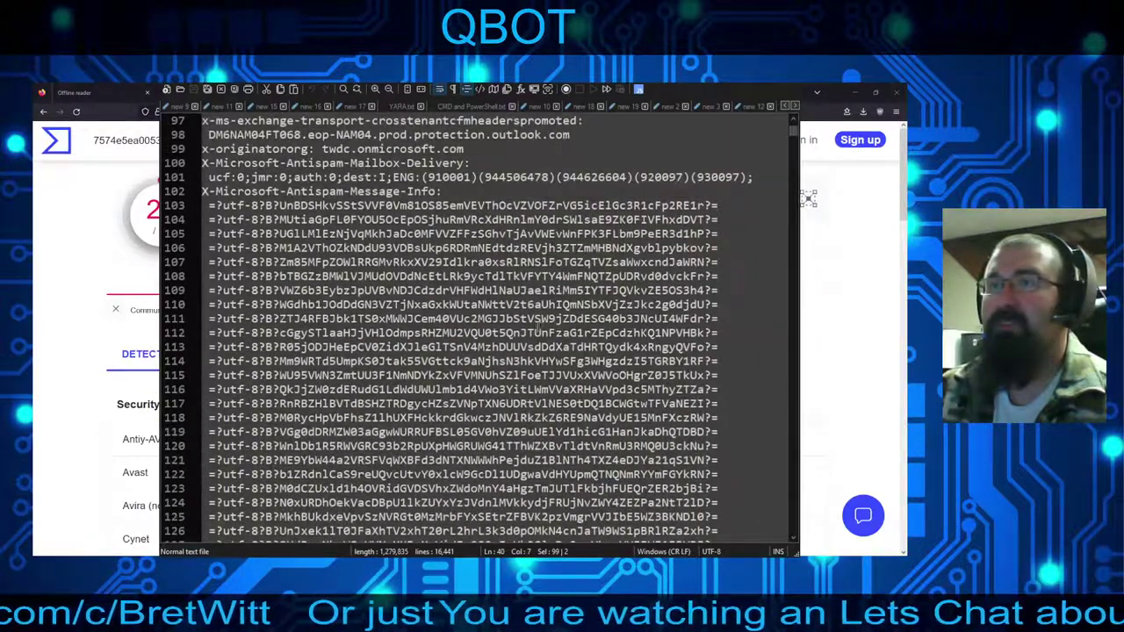
scroll(524, 329, "down", 15)
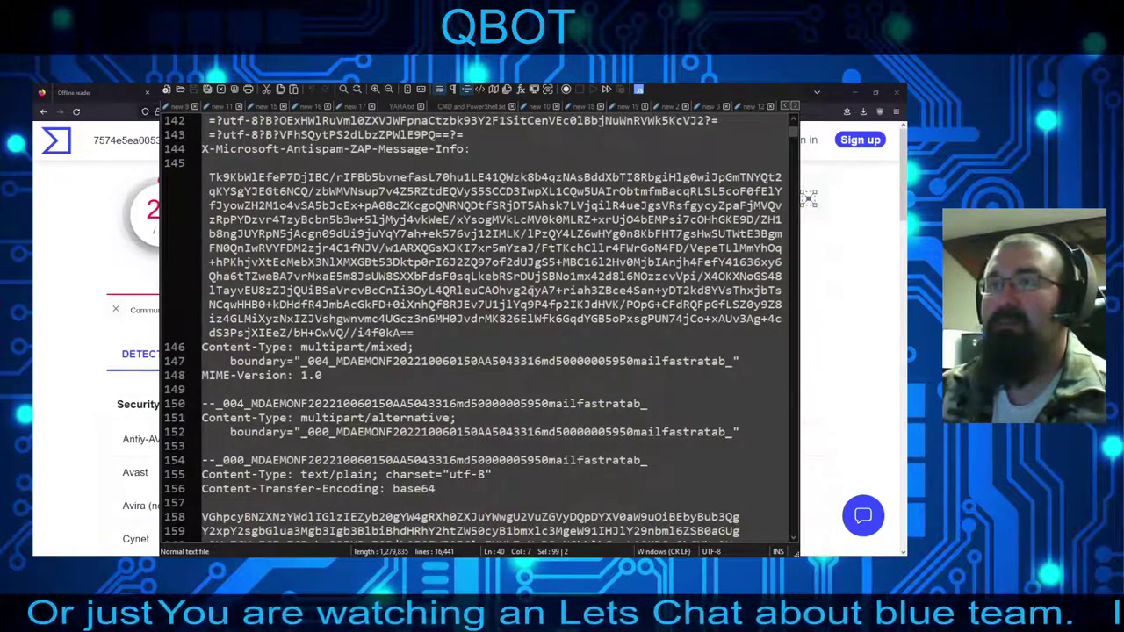
scroll(501, 283, "down", 2)
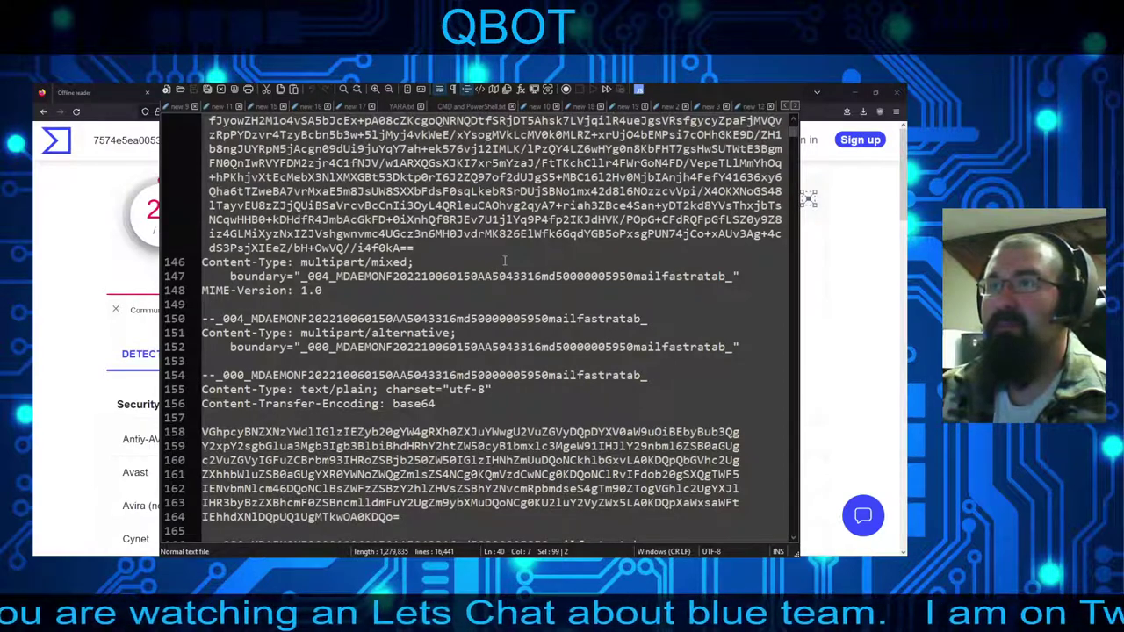
scroll(504, 260, "up", 4)
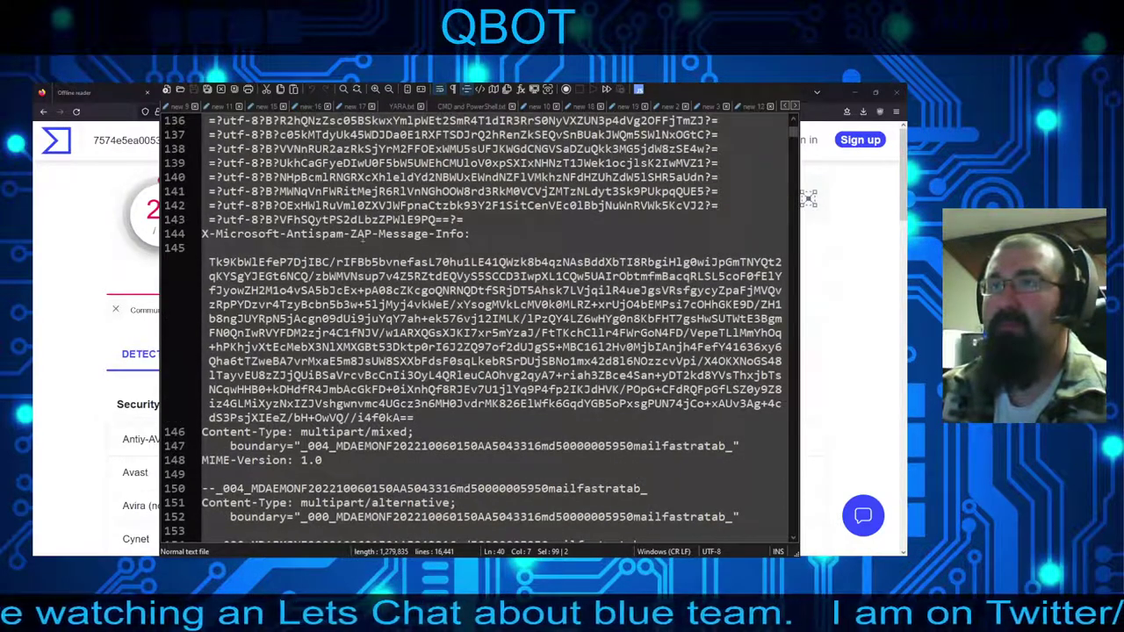
left_click_drag(216, 234, 448, 235)
scroll(402, 323, "down", 7)
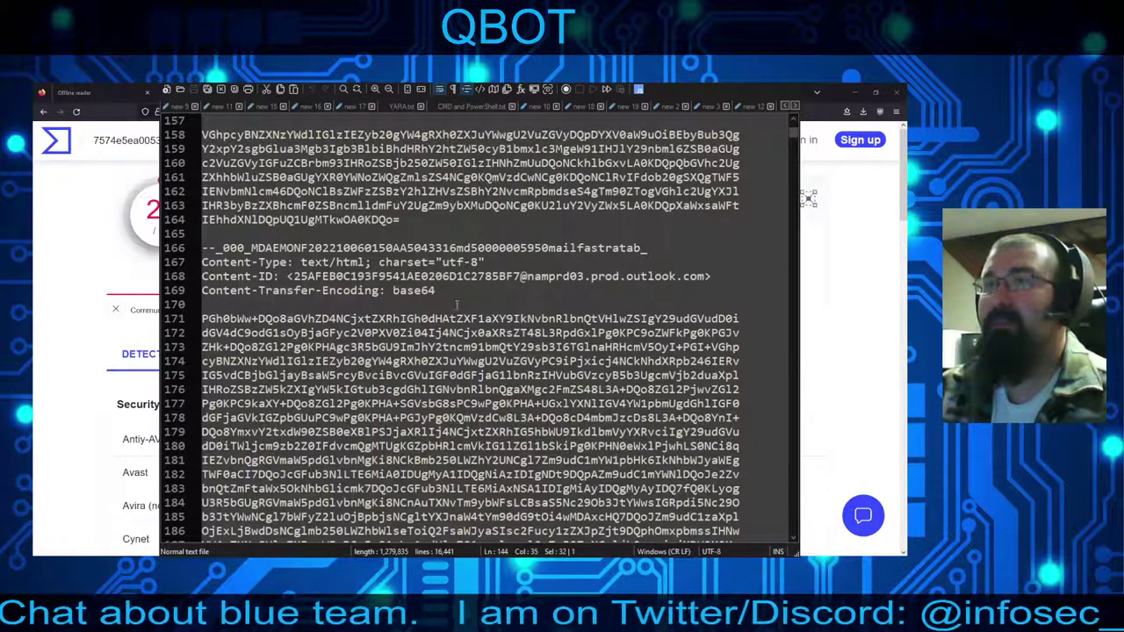
Step: Inspect the base64-encoded text/html body down to the ContractCopy#7466.html attachment header, highlighting the encoded block from its start and from its end
left_click_drag(293, 307, 485, 460)
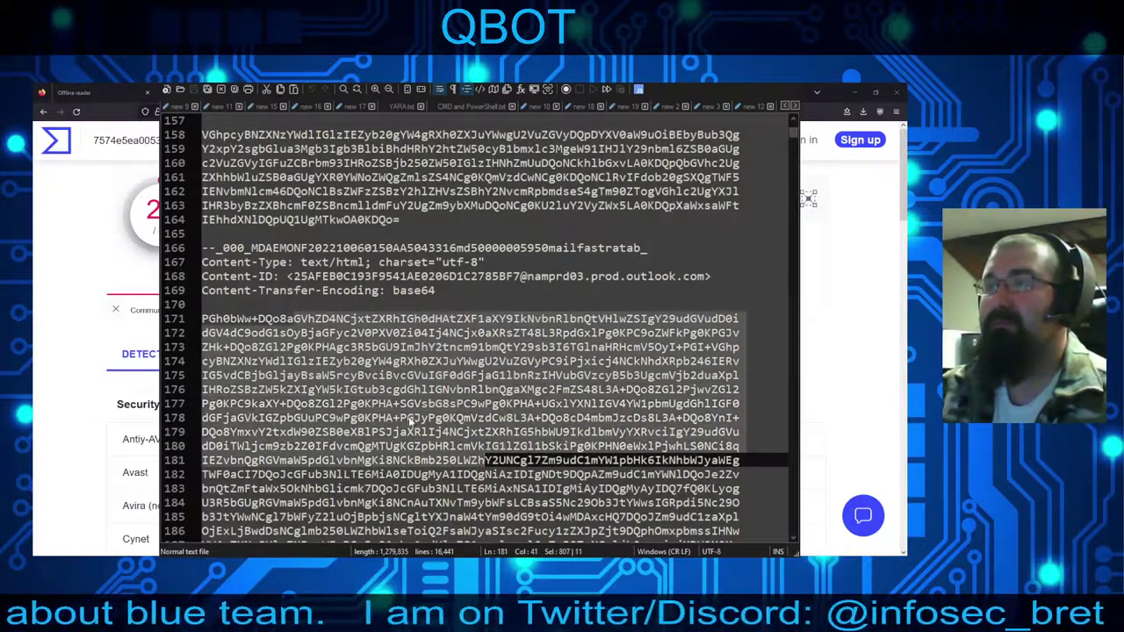
scroll(485, 460, "down", 3)
scroll(460, 397, "down", 1)
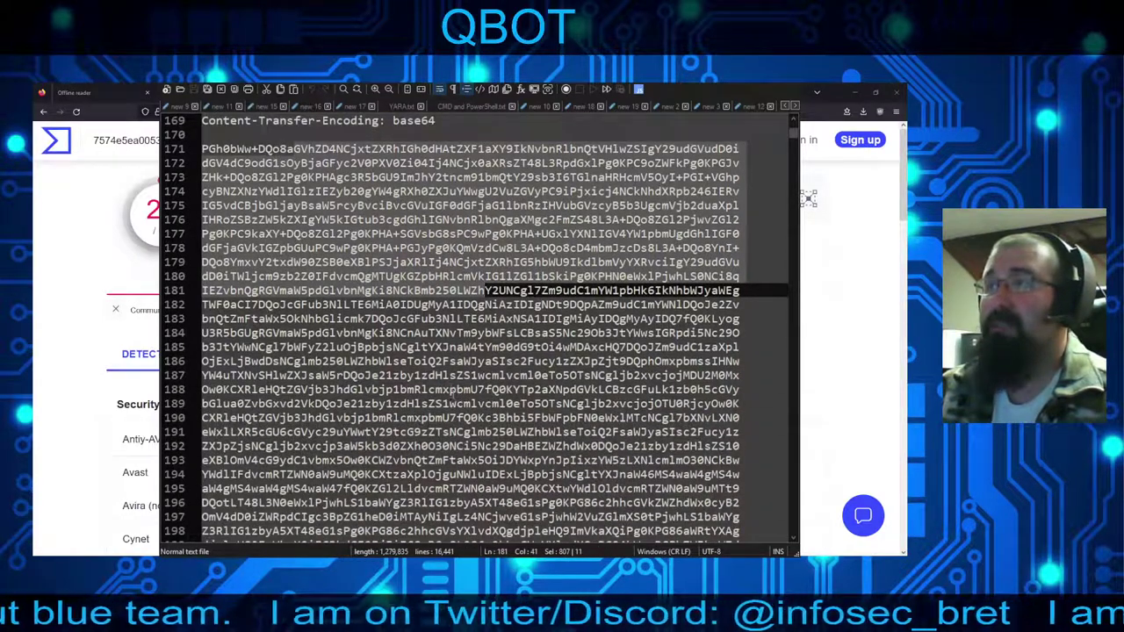
scroll(443, 374, "down", 1)
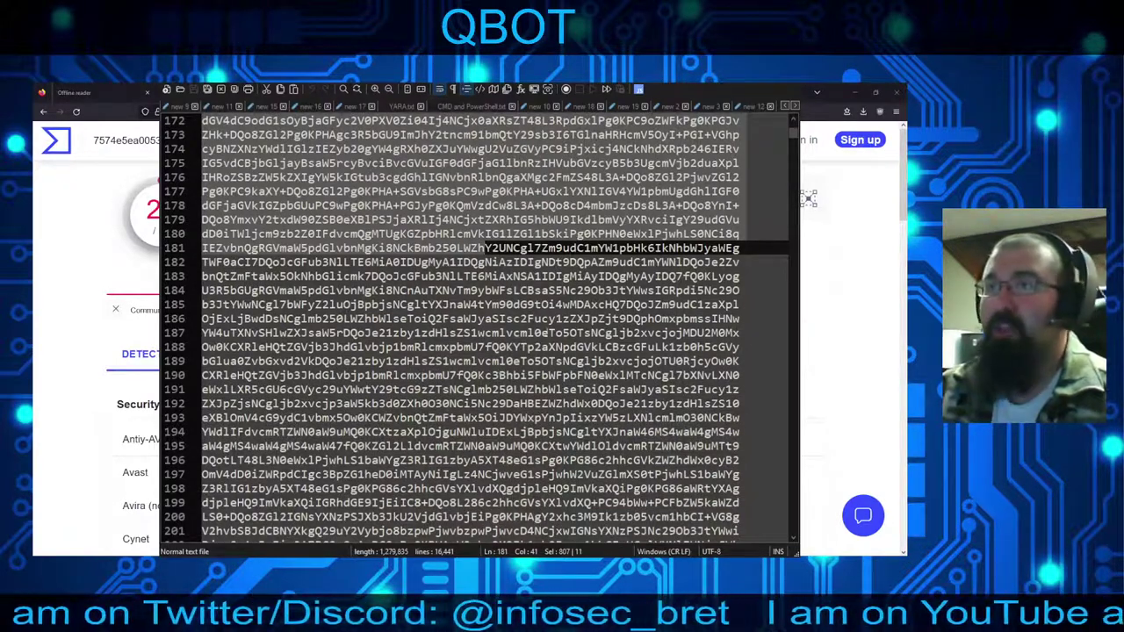
scroll(510, 328, "down", 12)
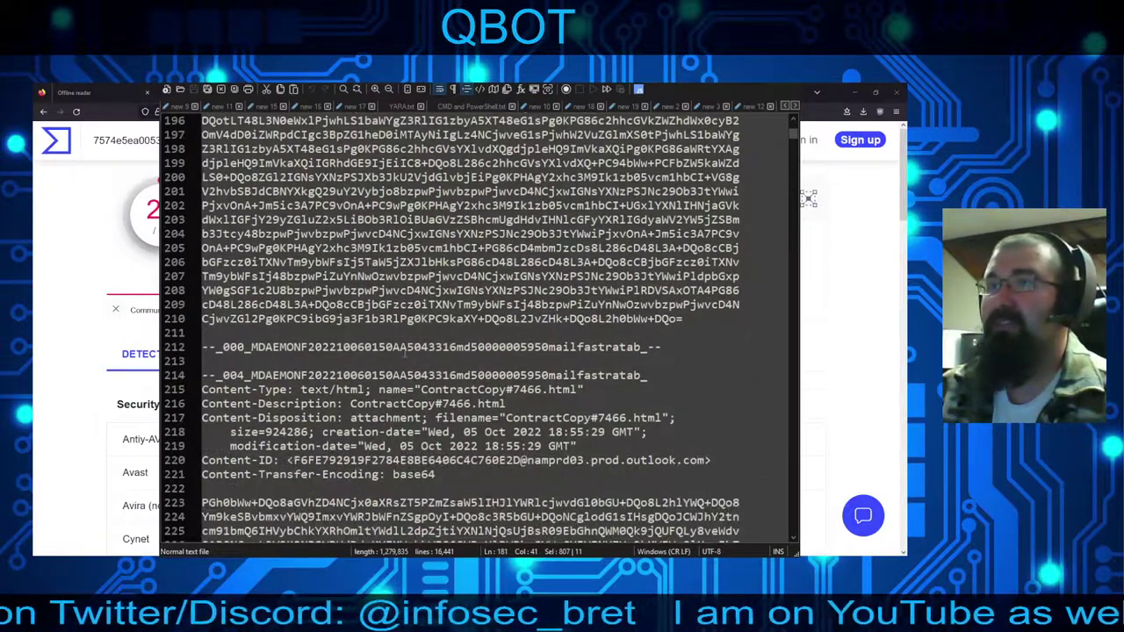
scroll(485, 301, "up", 6)
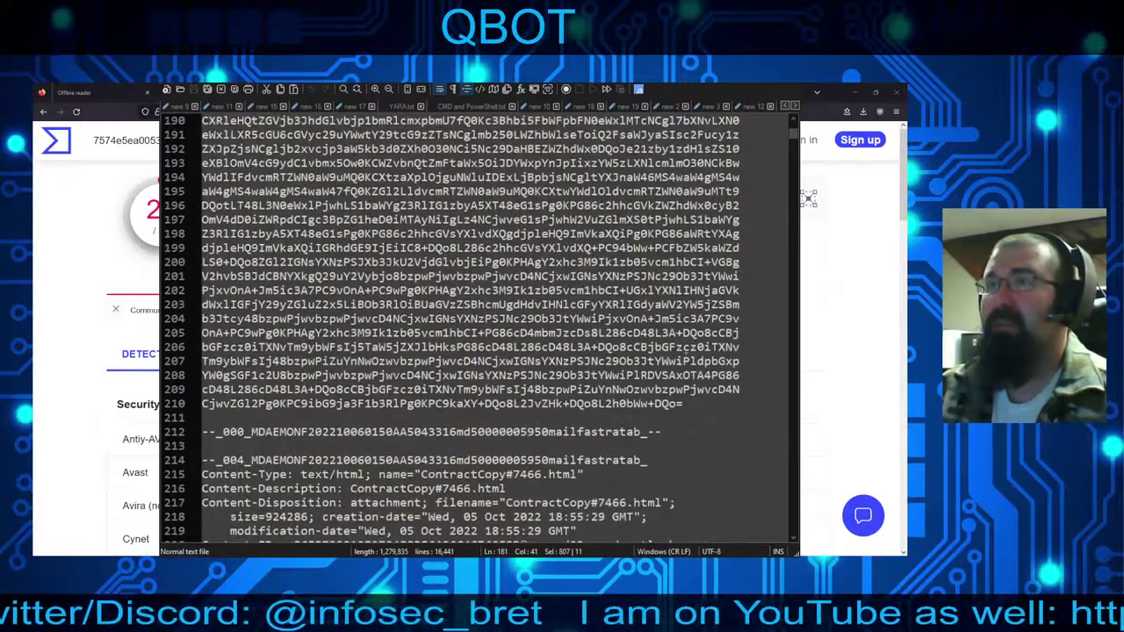
left_click_drag(699, 405, 251, 149)
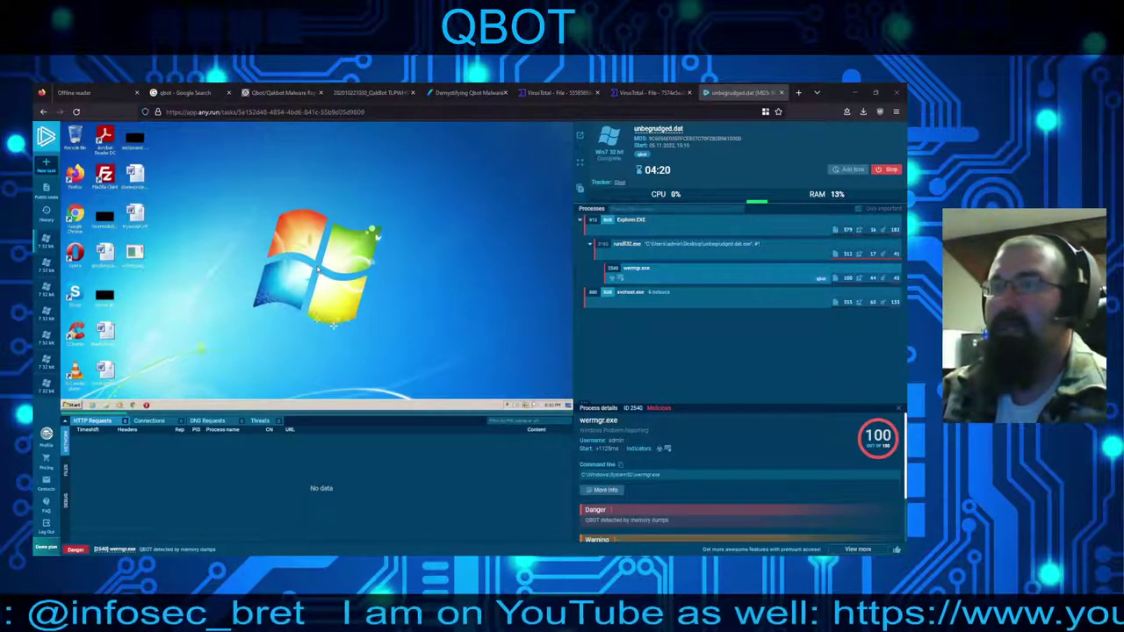
Step: Check the wermgr.exe detections in ANY.RUN and highlight the introduction's sentences on activity since 2008 and Initial Access Brokers in Trellix's Demystifying Qbot Malware article
scroll(737, 474, "down", 3)
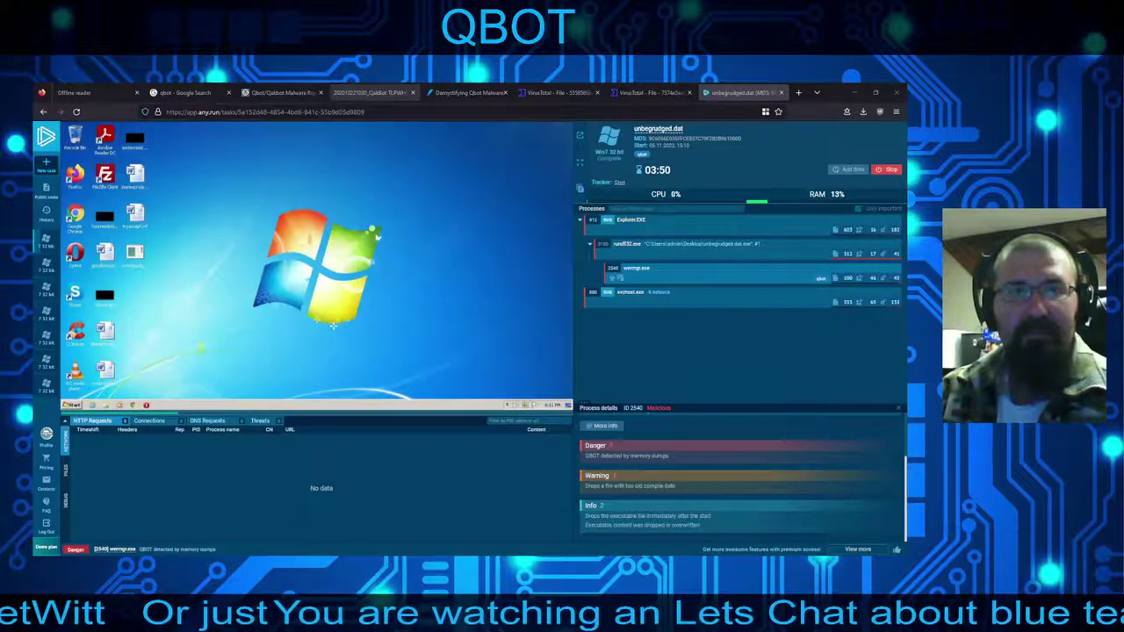
left_click(465, 93)
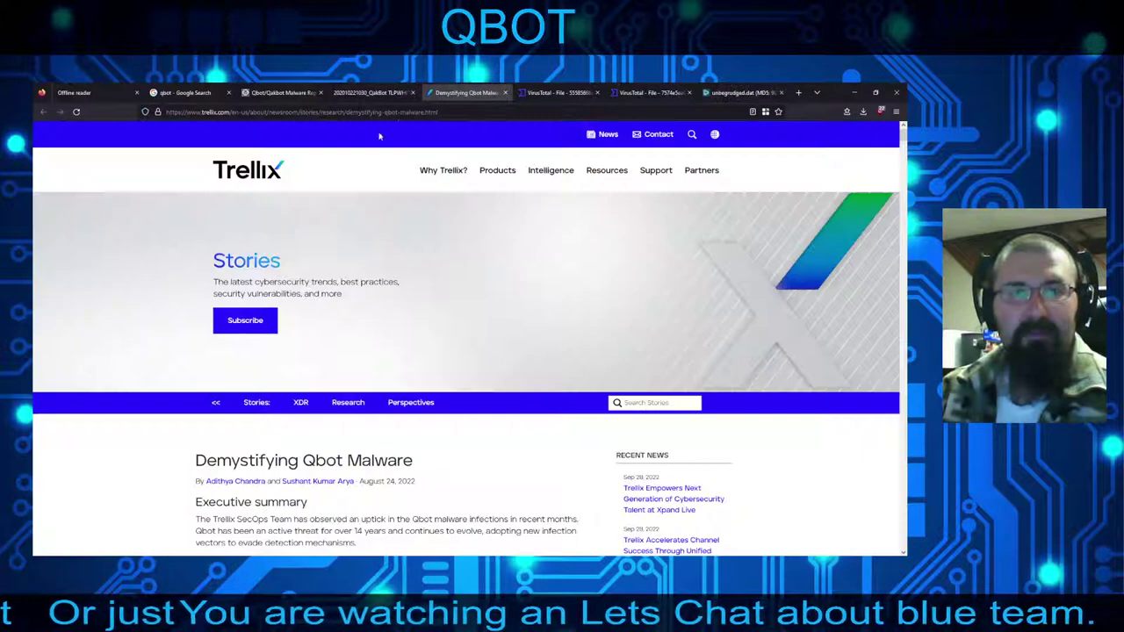
scroll(491, 244, "down", 3)
scroll(476, 239, "down", 2)
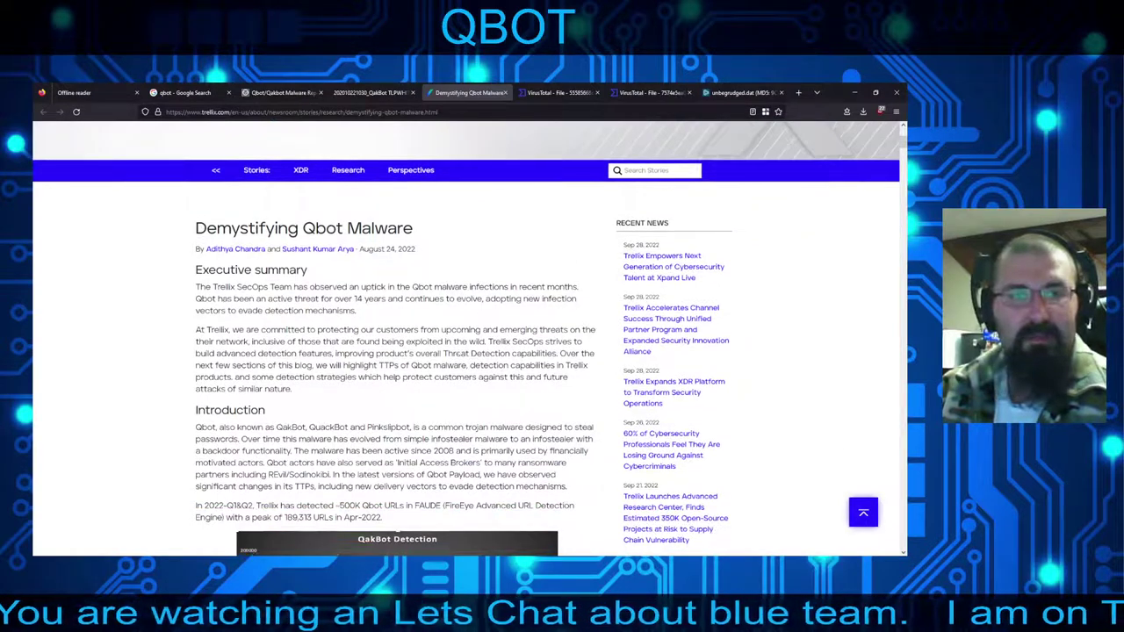
left_click_drag(303, 450, 593, 459)
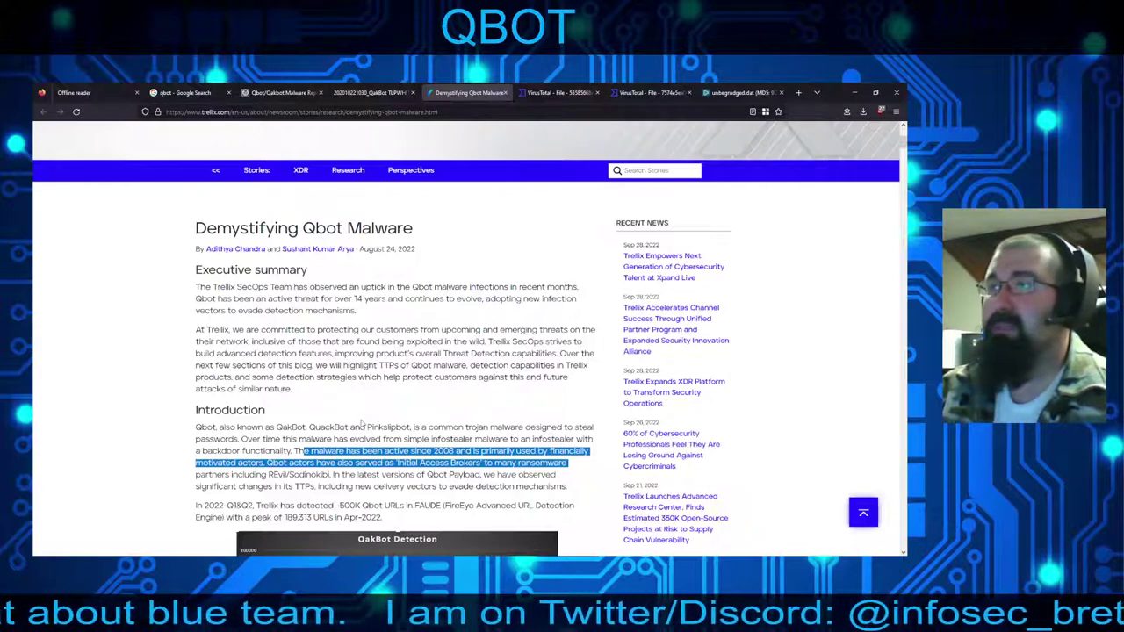
Step: Read the article's Qbot threat landscape and its email variants, from schemeless URLs and malicious URLs to encrypted and malicious HTML attachments
scroll(201, 401, "down", 6)
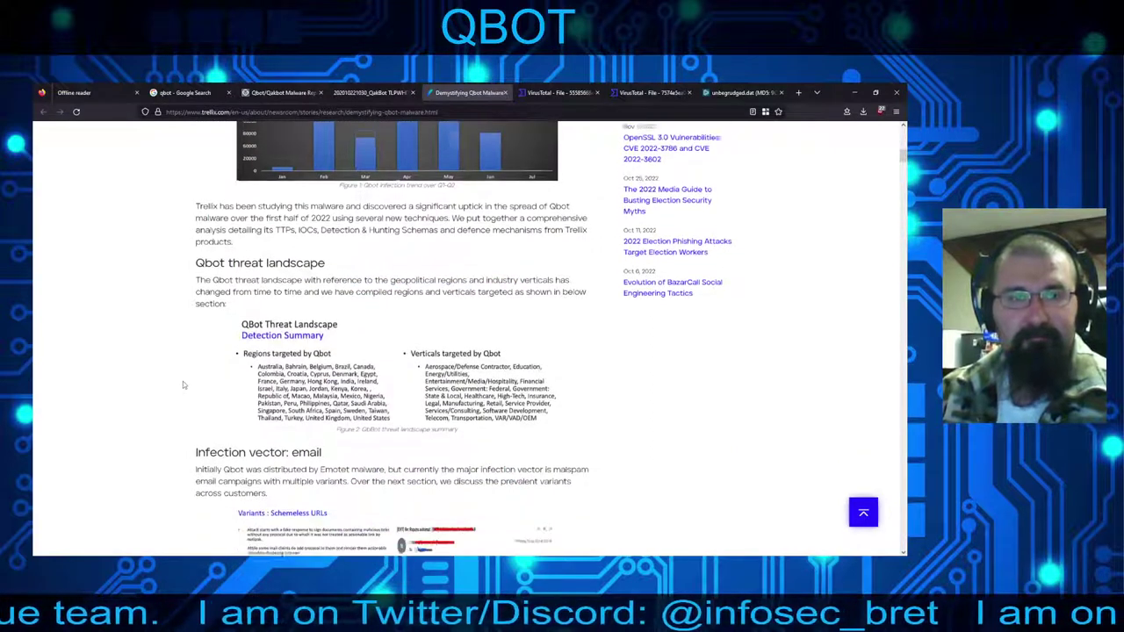
scroll(182, 381, "down", 1)
scroll(183, 384, "down", 4)
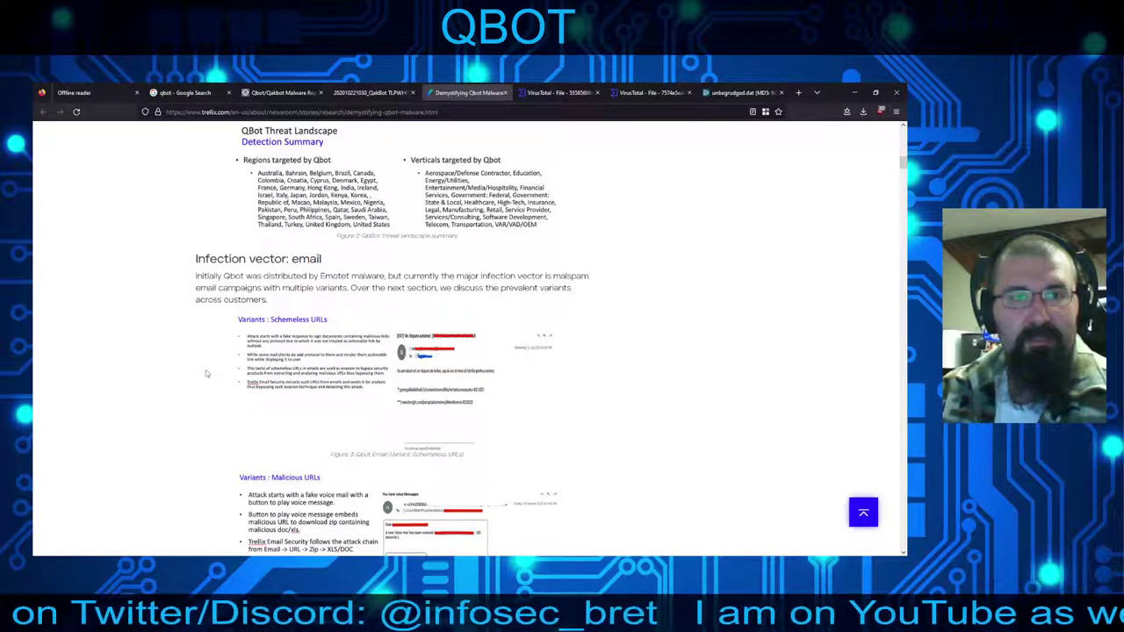
scroll(206, 373, "down", 4)
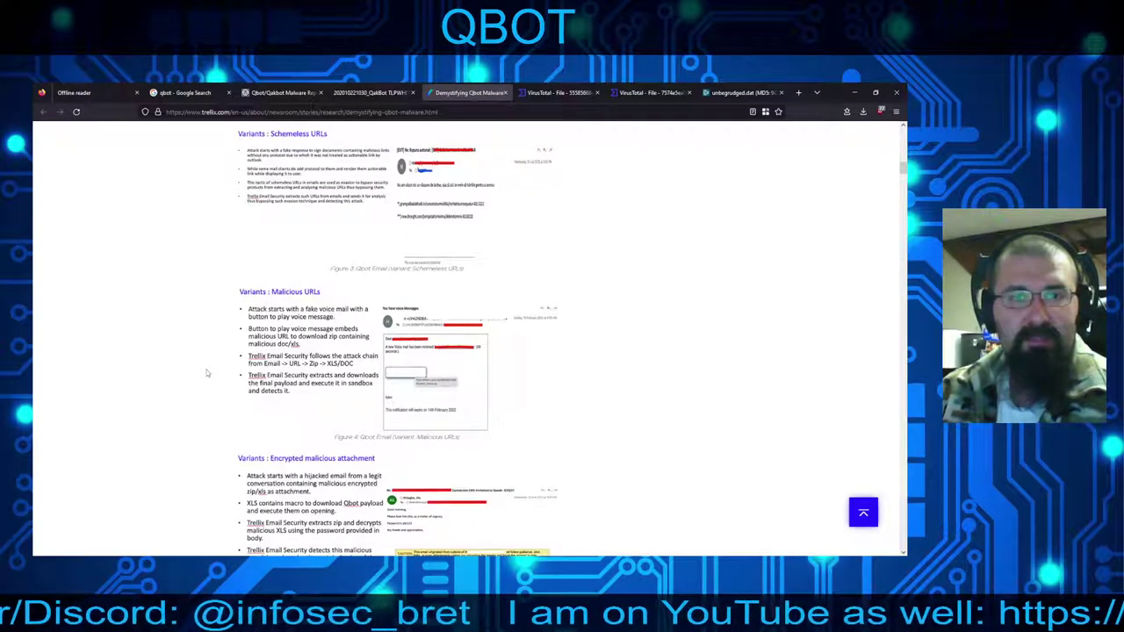
scroll(208, 373, "down", 3)
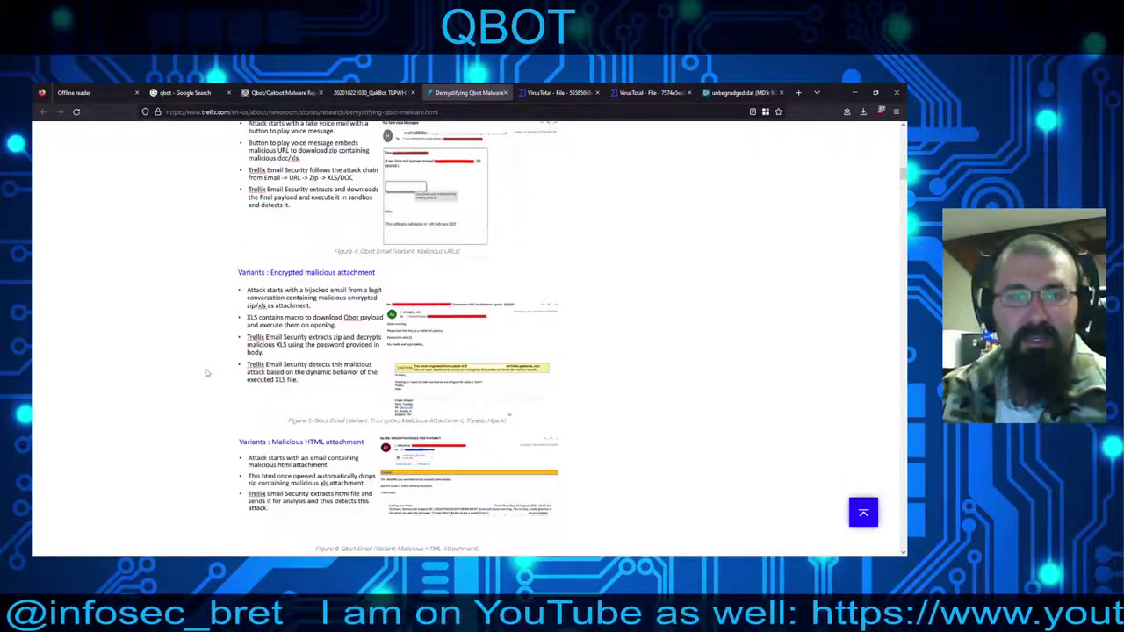
scroll(207, 373, "down", 3)
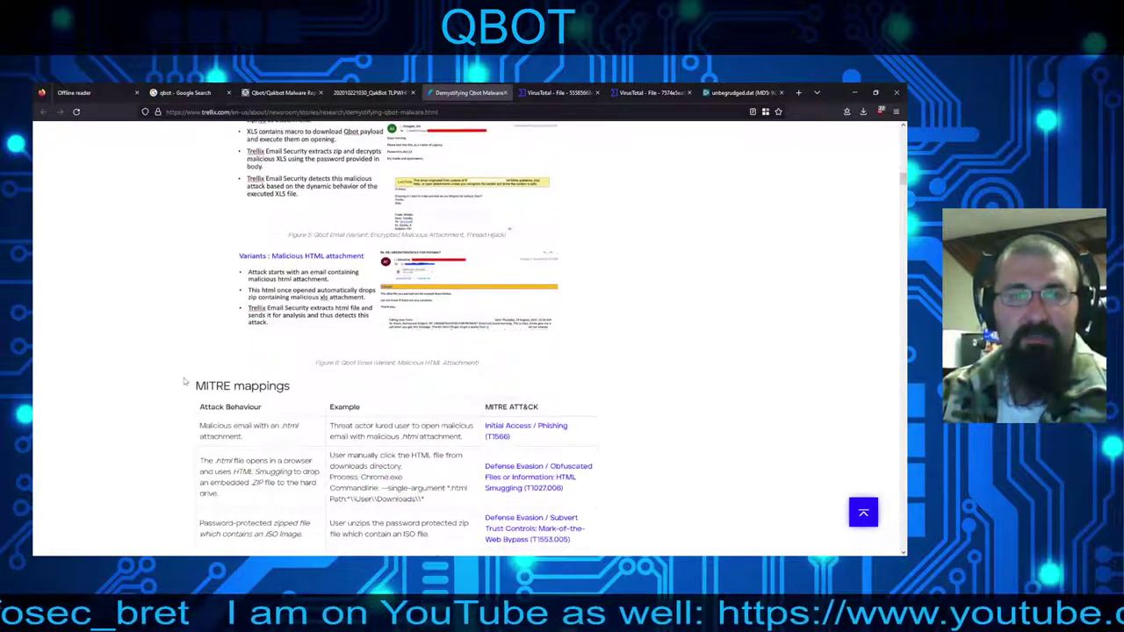
scroll(246, 379, "up", 1)
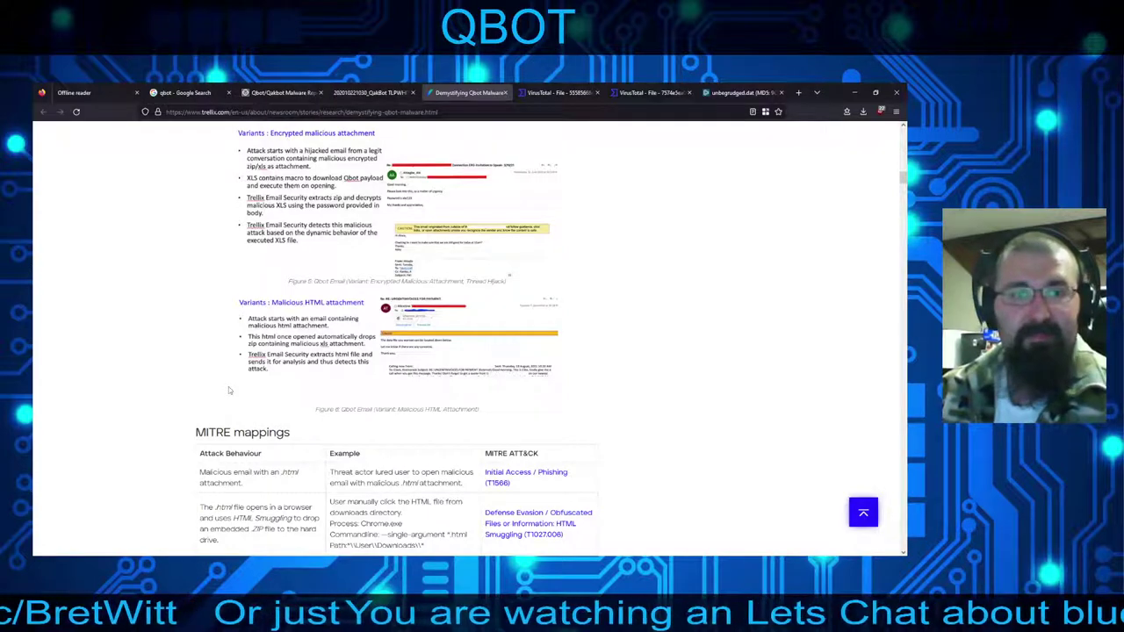
Step: Review the article's MITRE mappings table and the Breaking down the Qbot malware section down to HTML smuggling
scroll(191, 384, "down", 3)
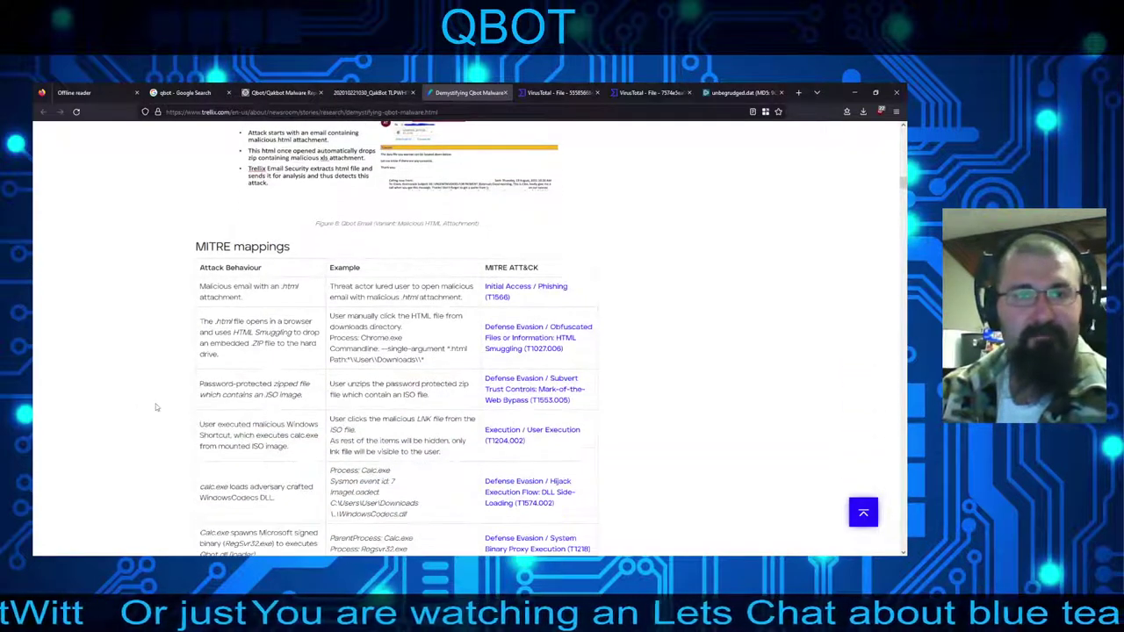
scroll(169, 407, "down", 6)
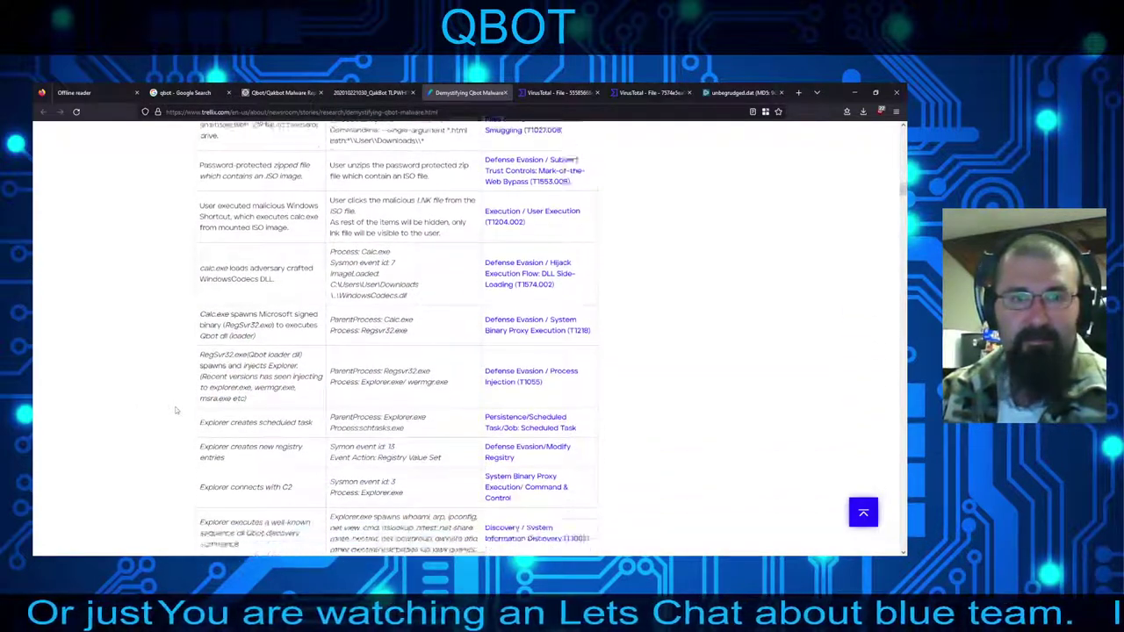
scroll(157, 423, "down", 2)
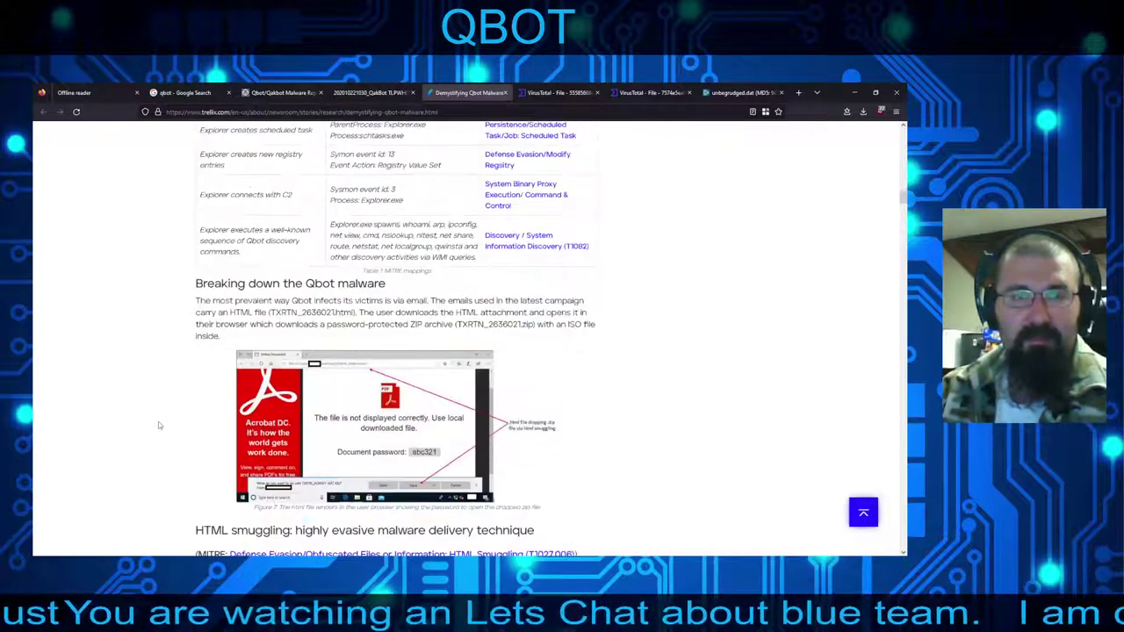
scroll(157, 421, "down", 1)
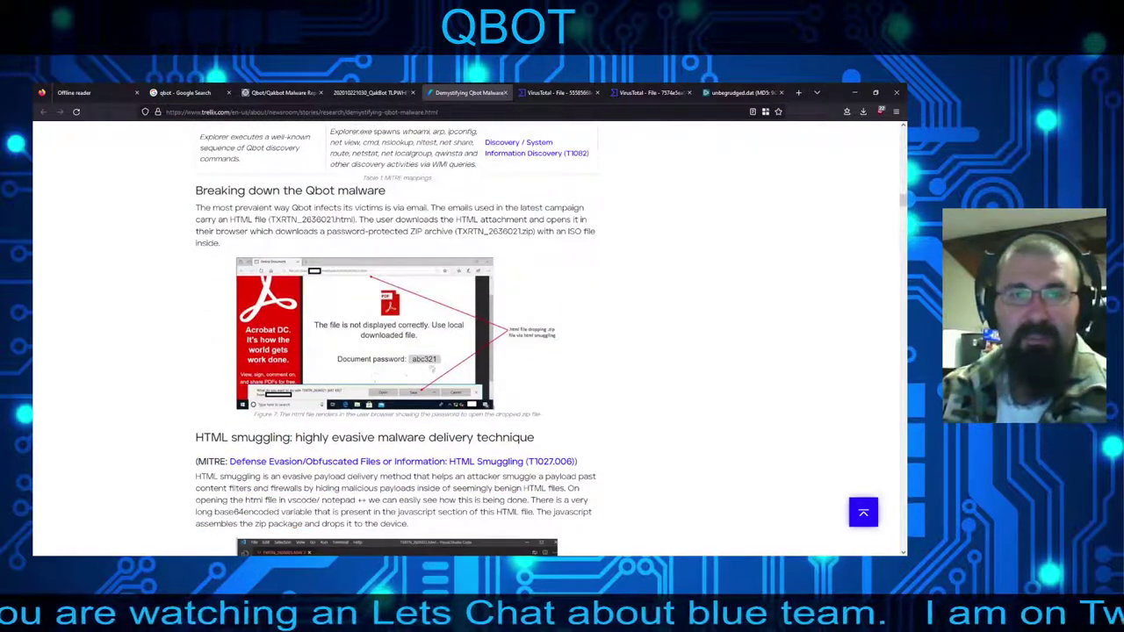